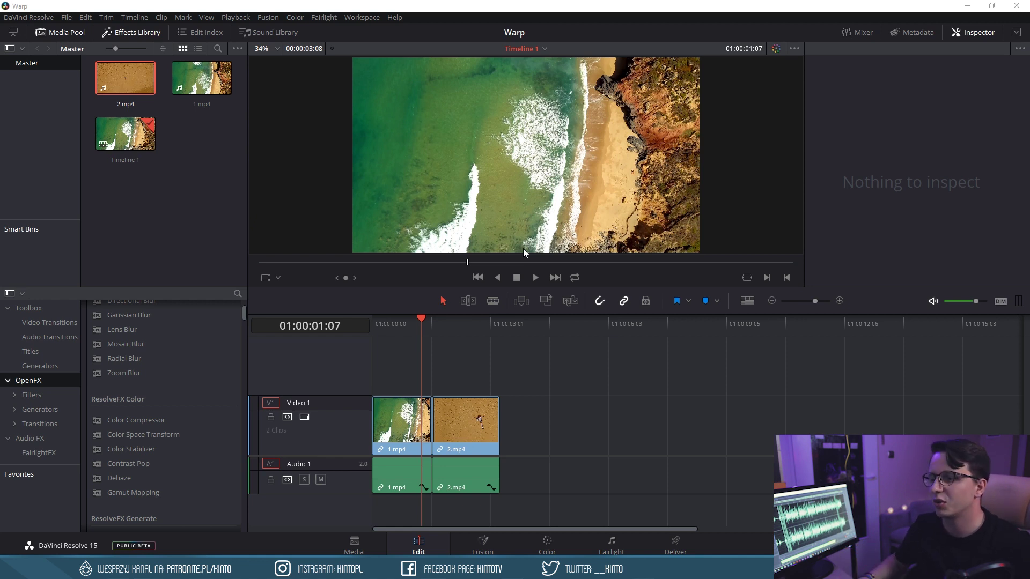
Zoom into the timeline, then scrub and play across the cut between 1.mp4 and 2.mp4
scroll(410, 364, "up", 3)
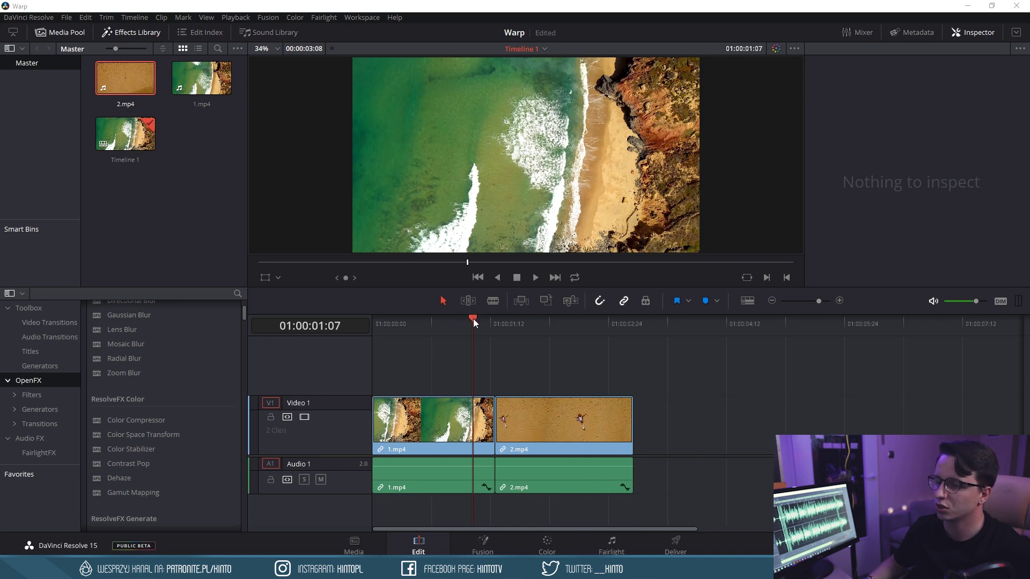
left_click_drag(473, 318, 468, 319)
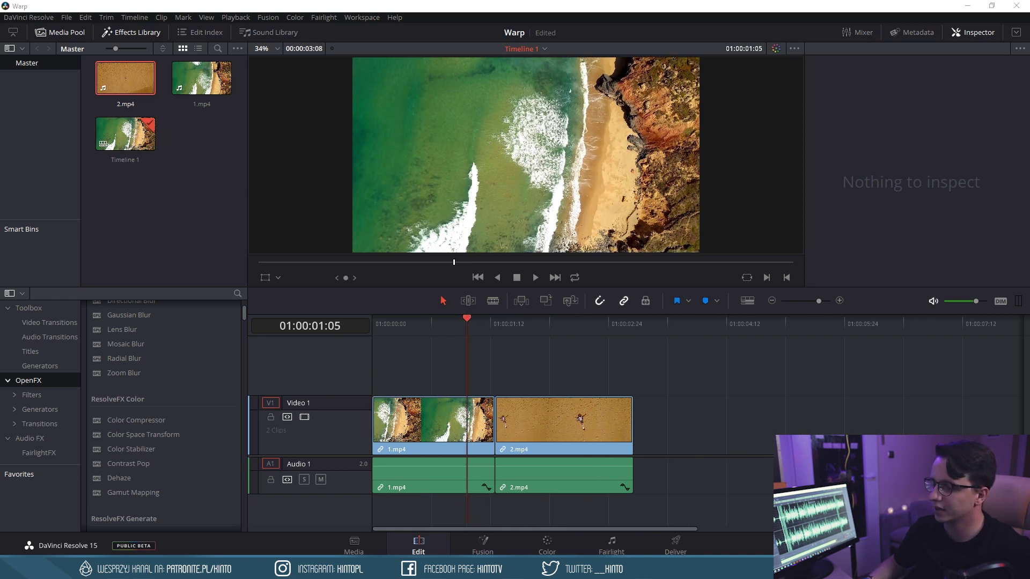
mouse_move(468, 318)
left_mouse_down()
mouse_move(589, 323)
mouse_move(397, 313)
left_mouse_up()
key("space")
left_click_drag(483, 321, 582, 324)
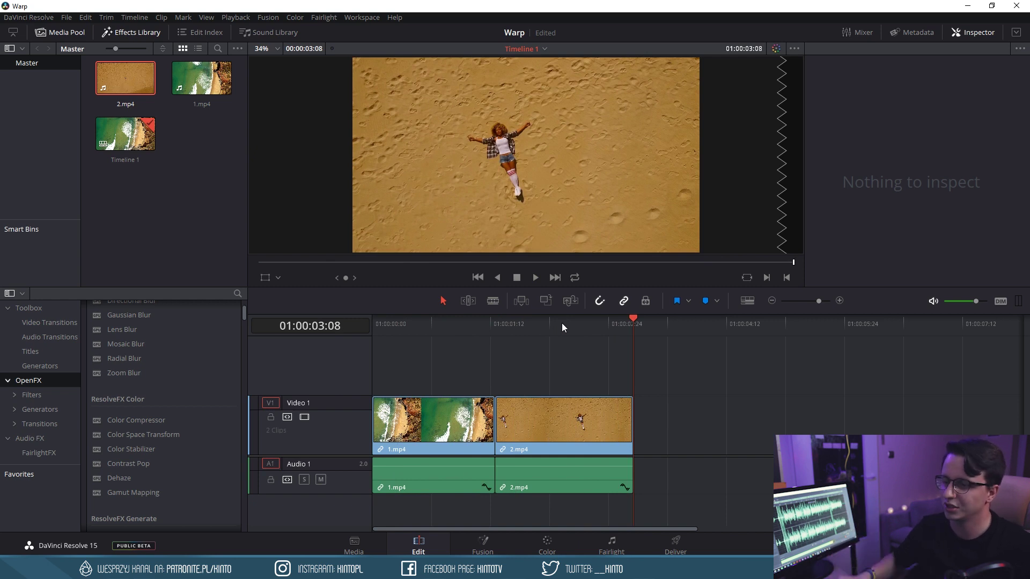
left_click_drag(483, 330, 533, 320)
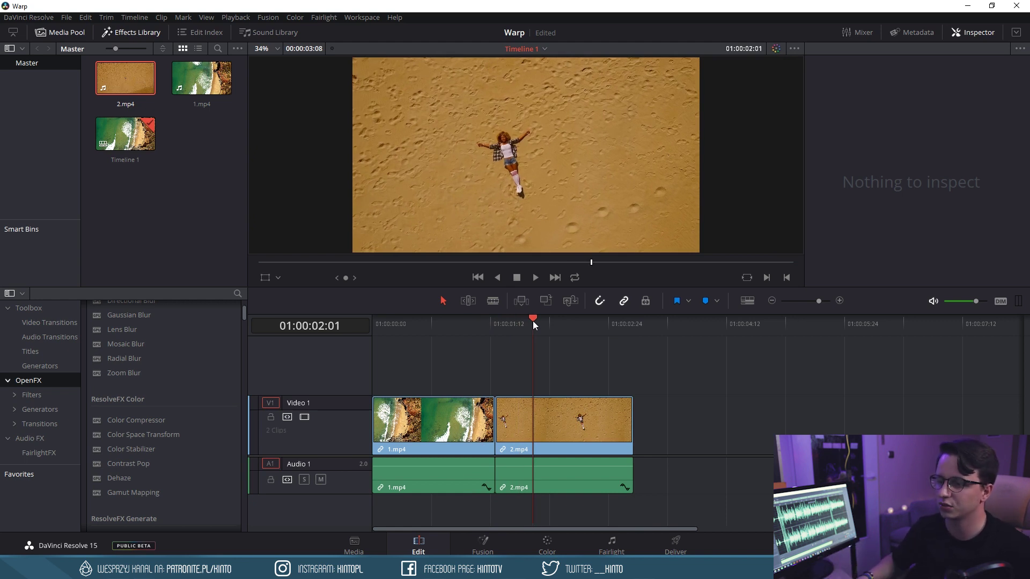
Park the playhead exactly at the cut, 01:00:01:14
mouse_move(532, 321)
left_mouse_down()
mouse_move(494, 309)
mouse_move(555, 303)
mouse_move(451, 289)
left_mouse_up()
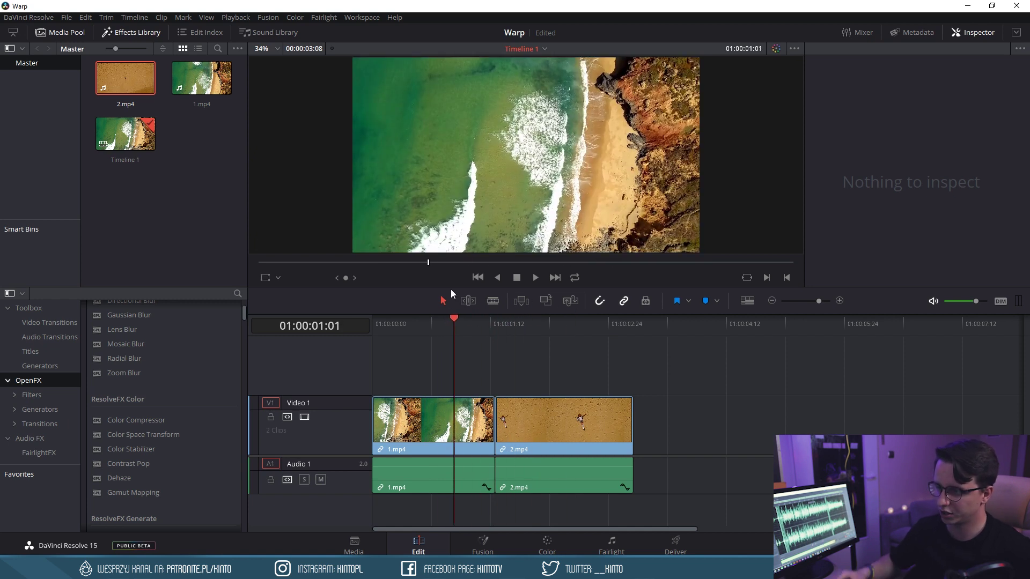
mouse_move(475, 320)
left_mouse_down()
mouse_move(448, 302)
mouse_move(519, 303)
left_mouse_up()
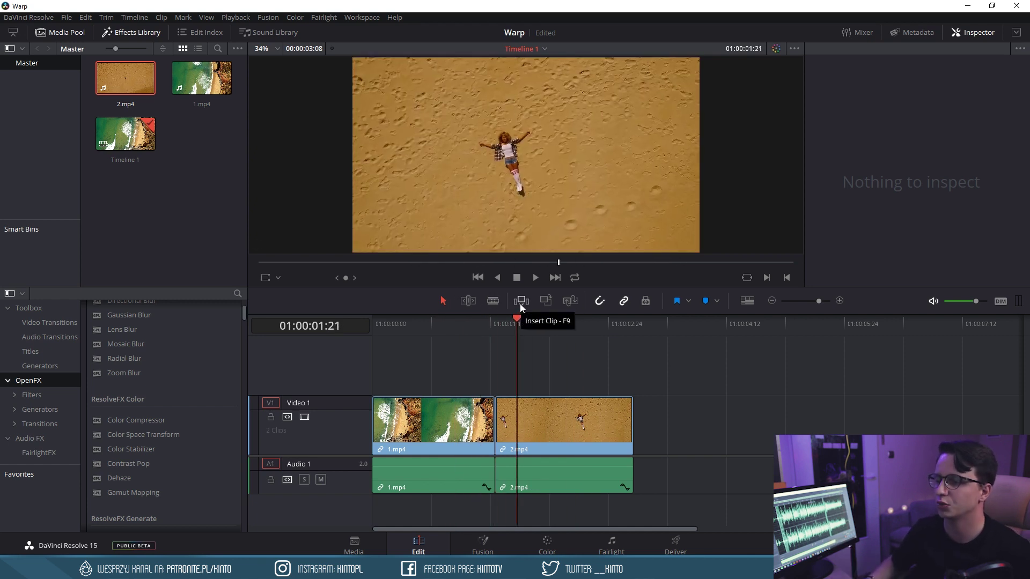
left_click_drag(521, 330, 497, 327)
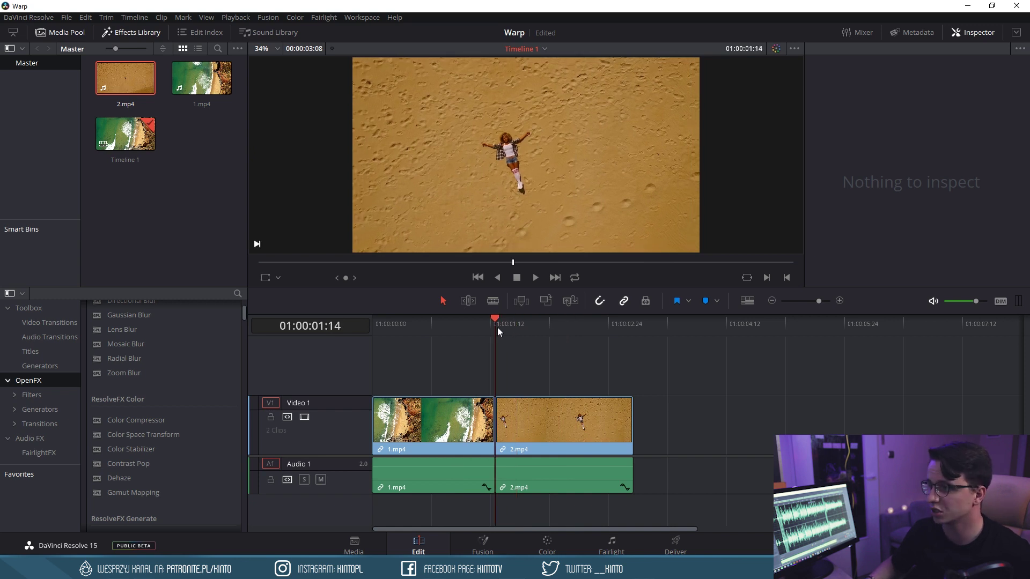
Add a Zoom keyframe to 1.mp4 at the cut and set its Zoom X to 1.55
left_click(475, 413)
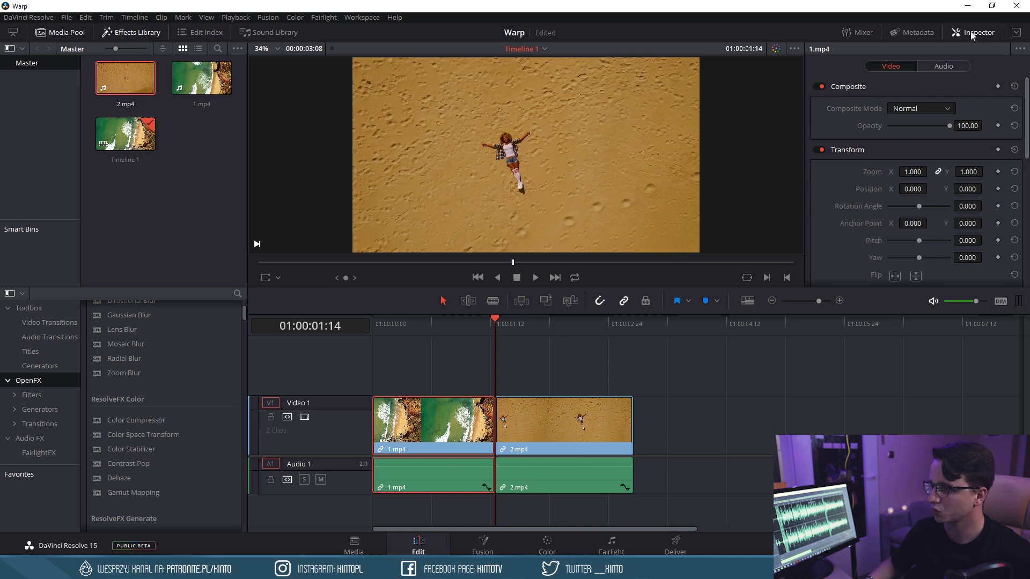
left_click(998, 172)
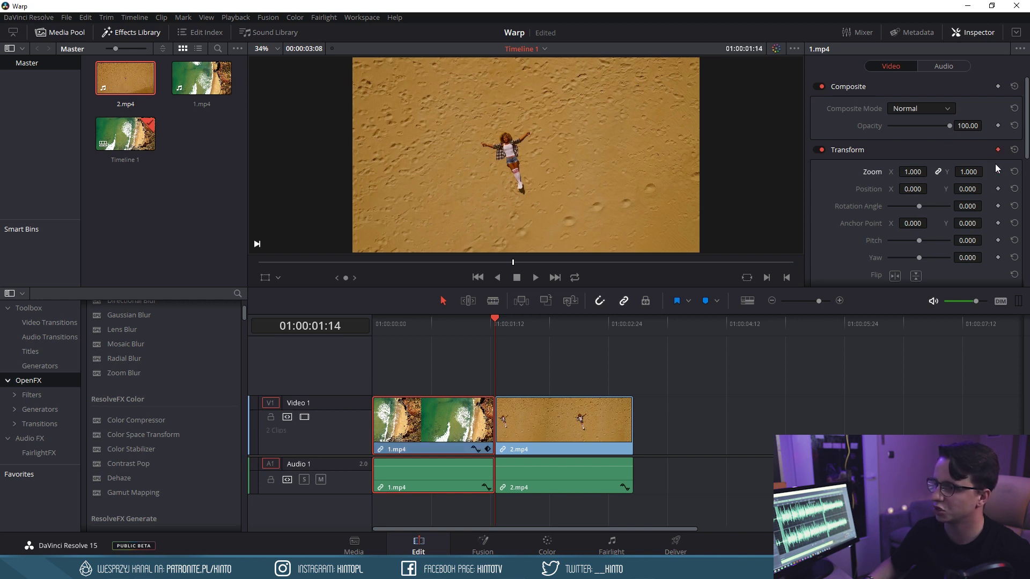
left_click(488, 449)
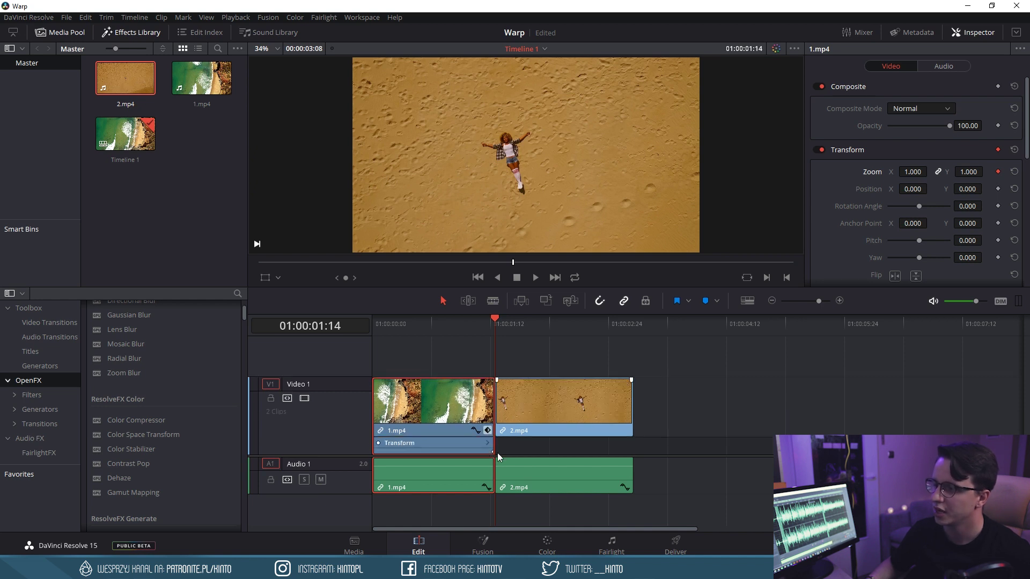
left_click(913, 172)
type("1.550")
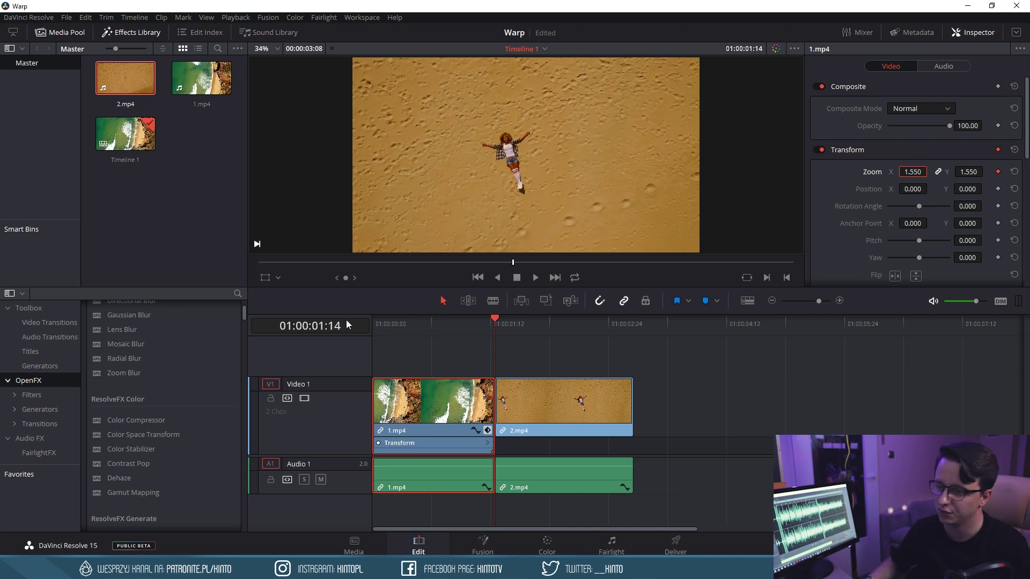
Keyframe 1.mp4's Zoom at 1.15, 1.05 and 1.0 on successive frames before the cut
key("Left")
key("Left")
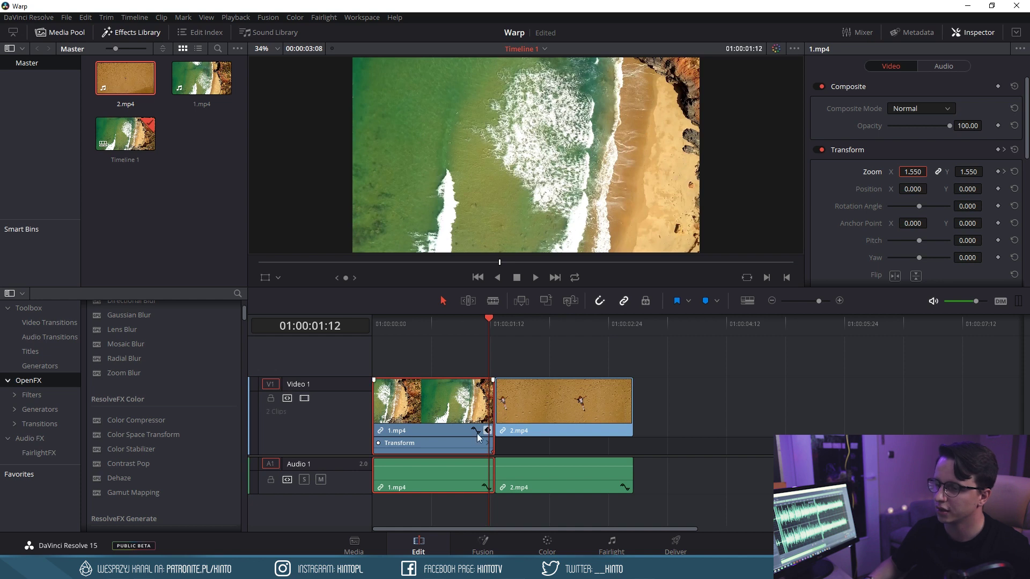
mouse_move(489, 453)
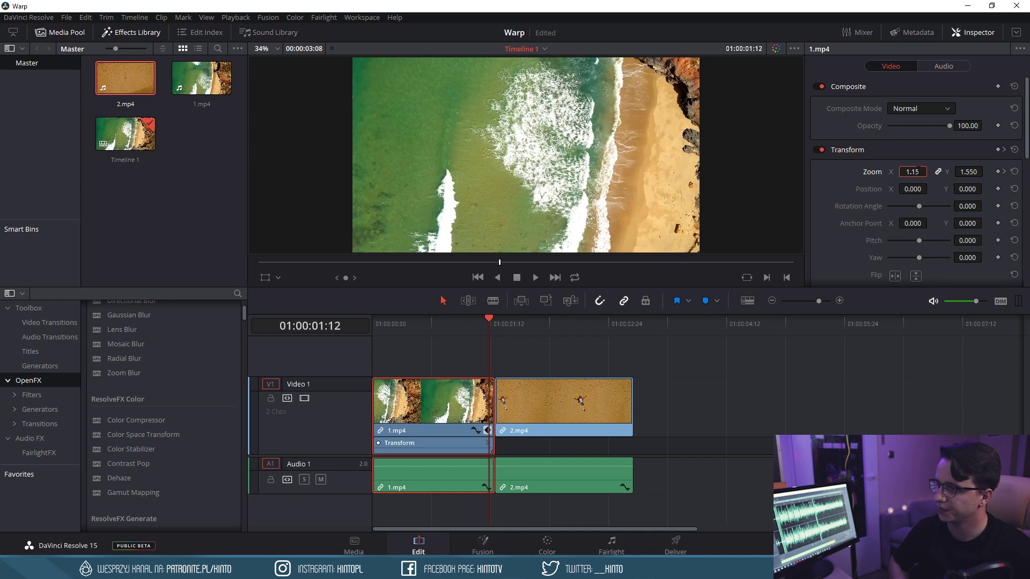
key("Return")
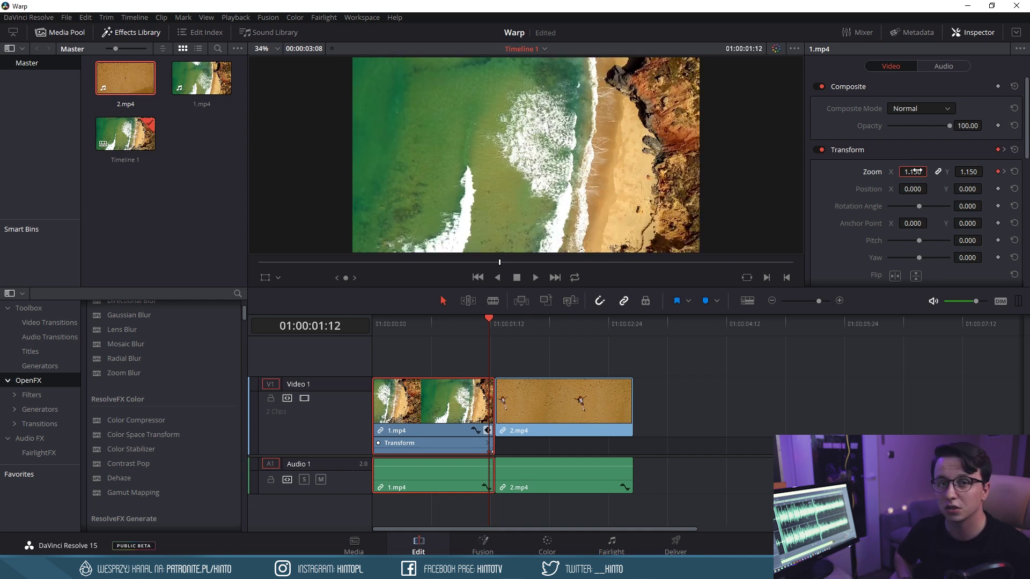
key("Left")
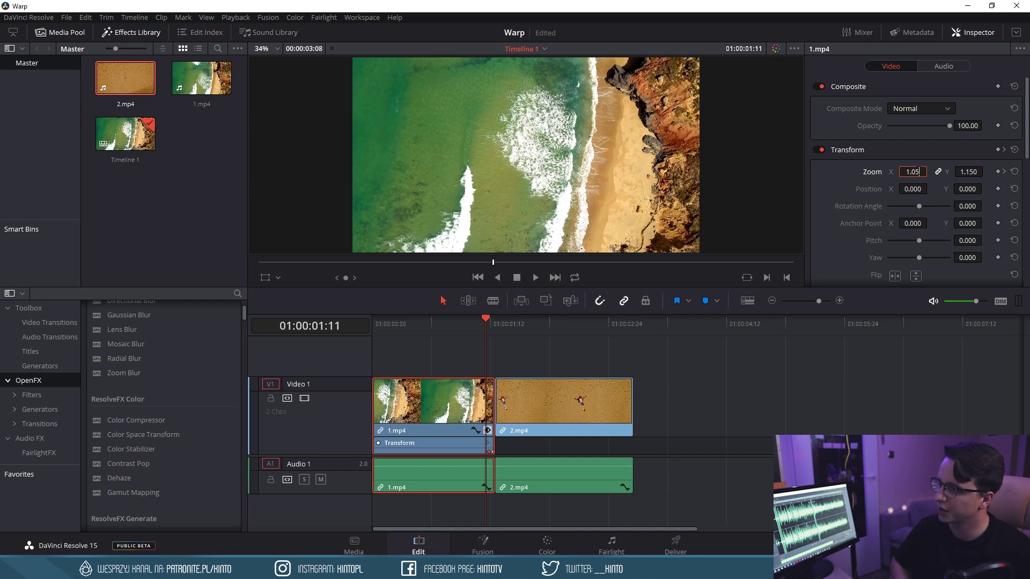
key("Return")
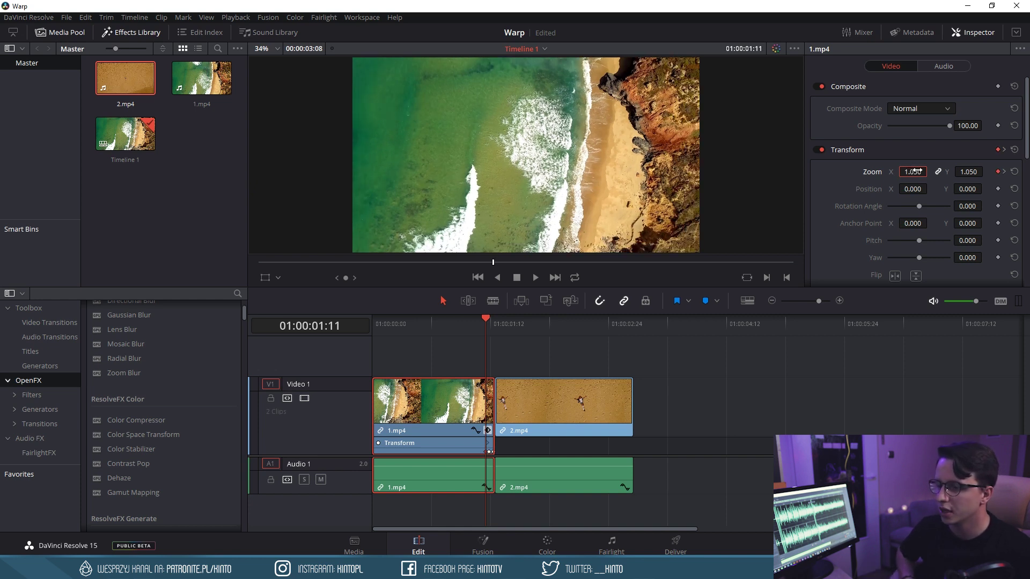
key("Left")
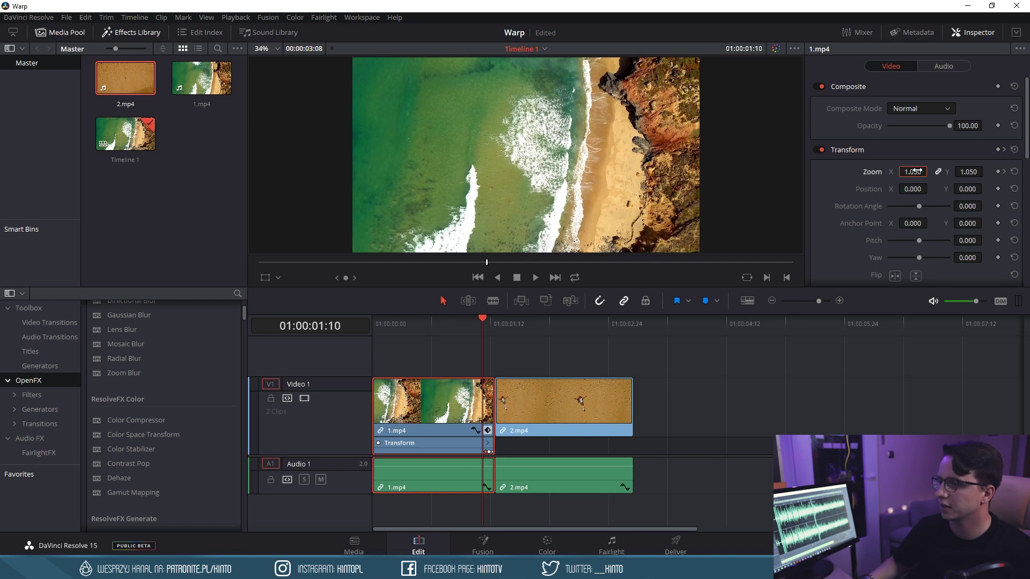
type("1.000")
key("Return")
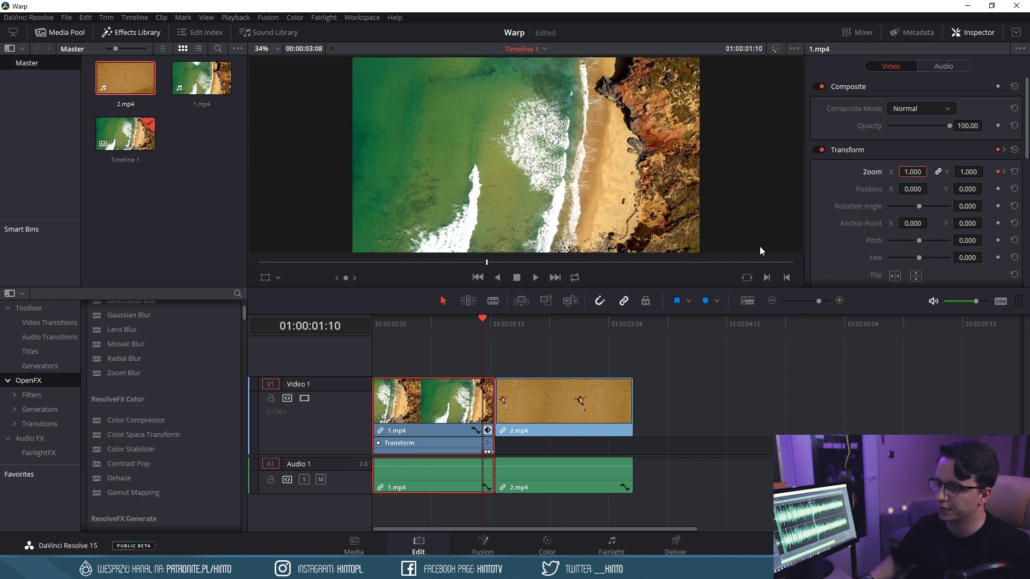
Scrub and play back the zoom ramp leading into the cut twice
mouse_move(481, 321)
left_mouse_down()
mouse_move(469, 332)
mouse_move(456, 322)
left_mouse_up()
key("space")
key("space")
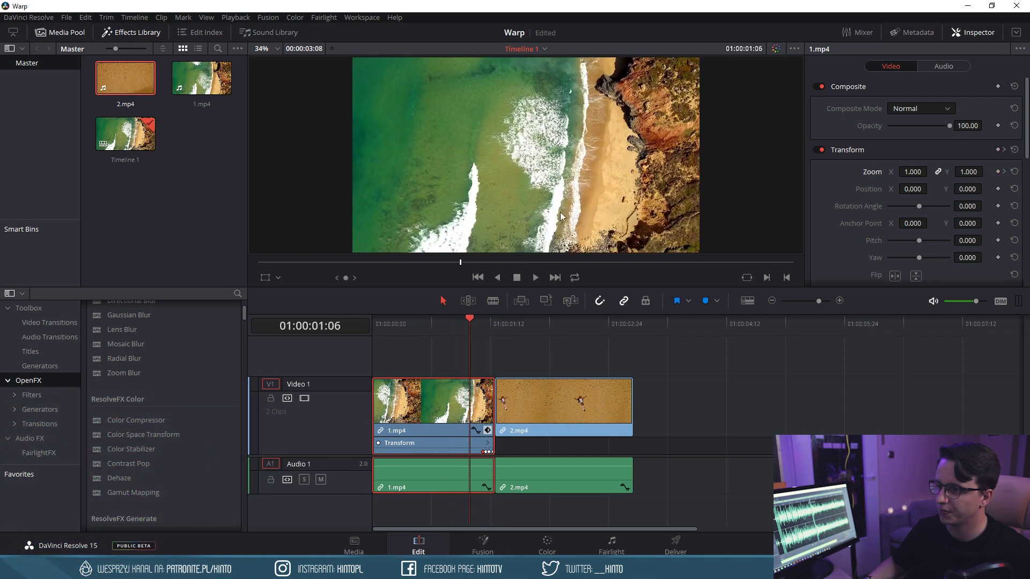
left_click_drag(466, 321, 493, 320)
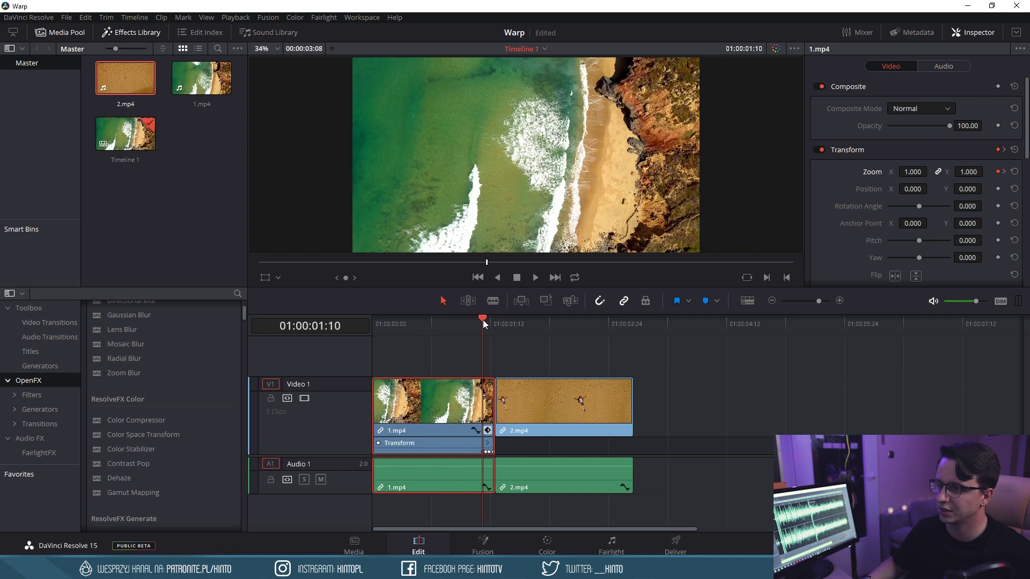
key("space")
Add a Zoom keyframe of 1.1 to 2.mp4 on its first frame at the cut
left_click(492, 324)
left_click(532, 407)
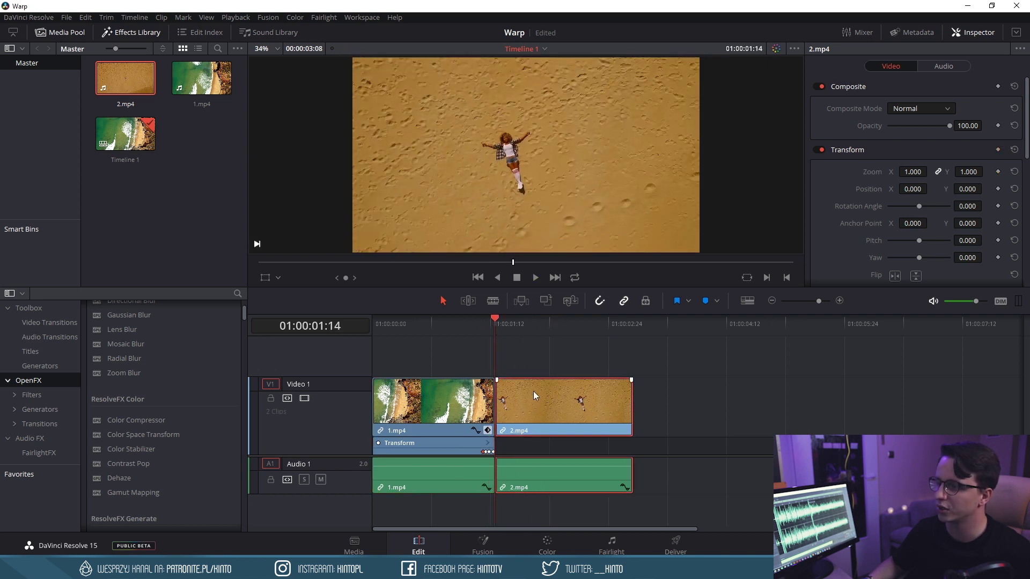
left_click(998, 172)
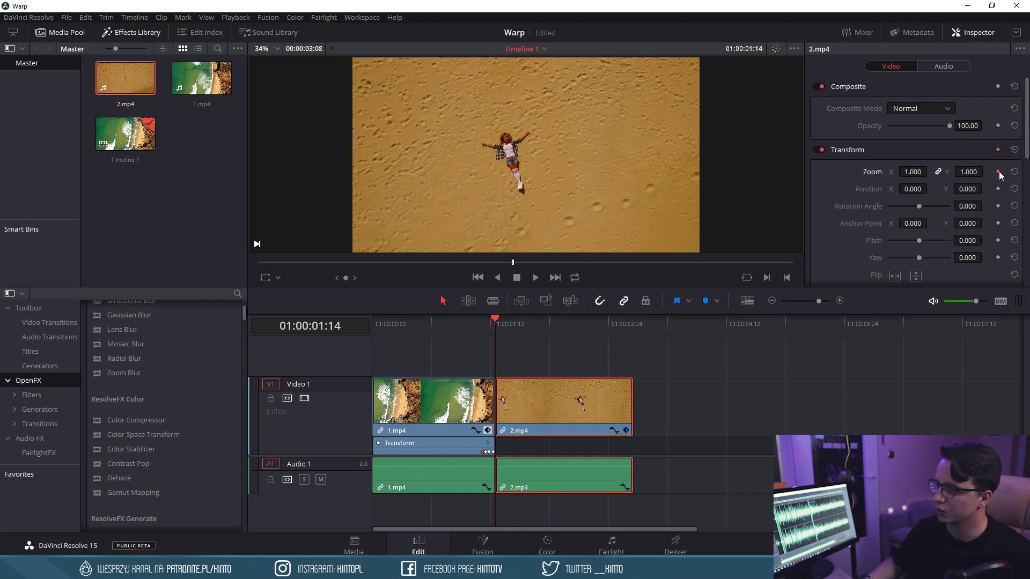
left_click(626, 430)
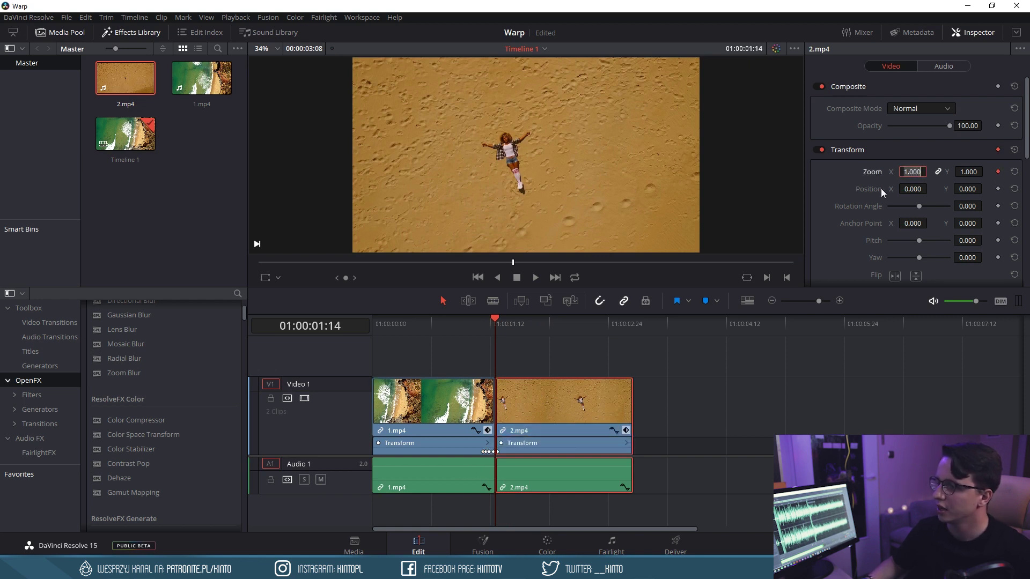
type("1")
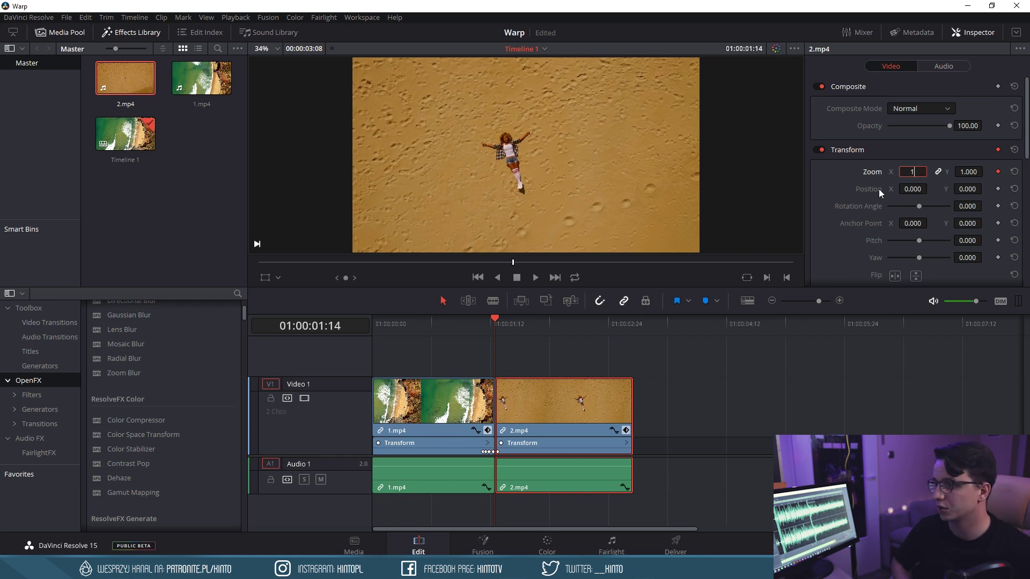
type(".1")
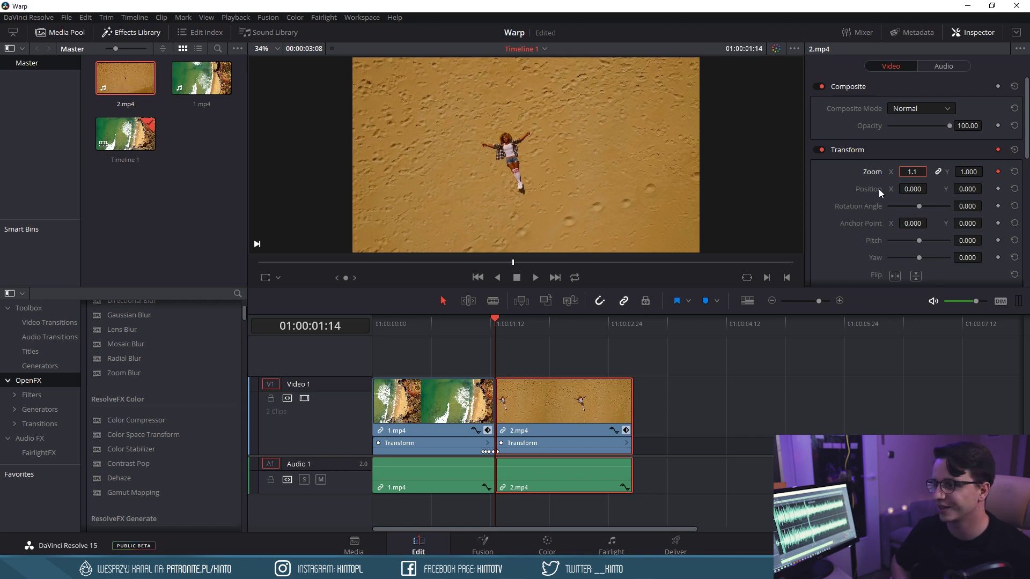
key("Return")
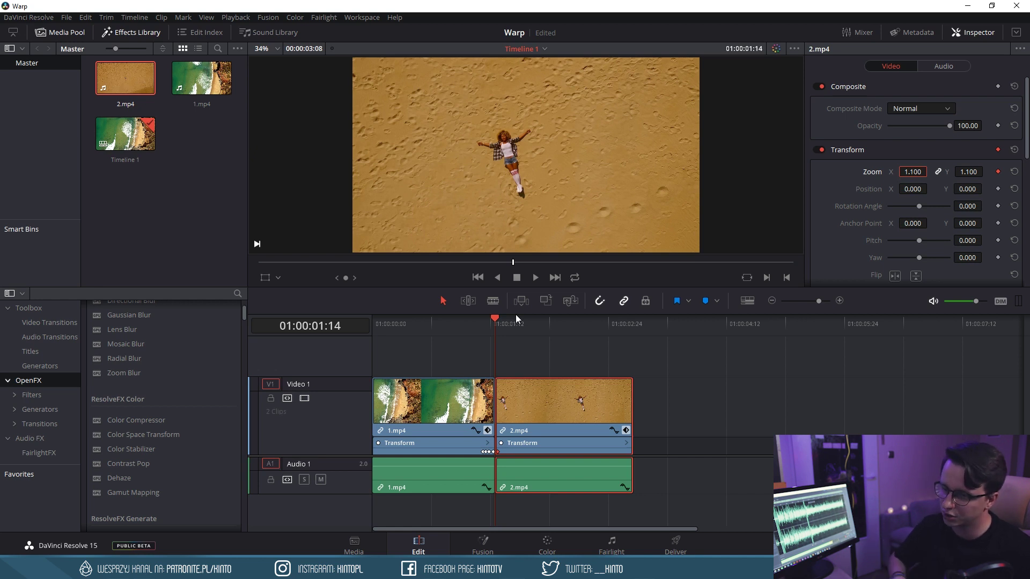
Keyframe 2.mp4's Zoom at 1.3, 1.345 and 1.35 on consecutive frames from 01:00:01:16
key("Right")
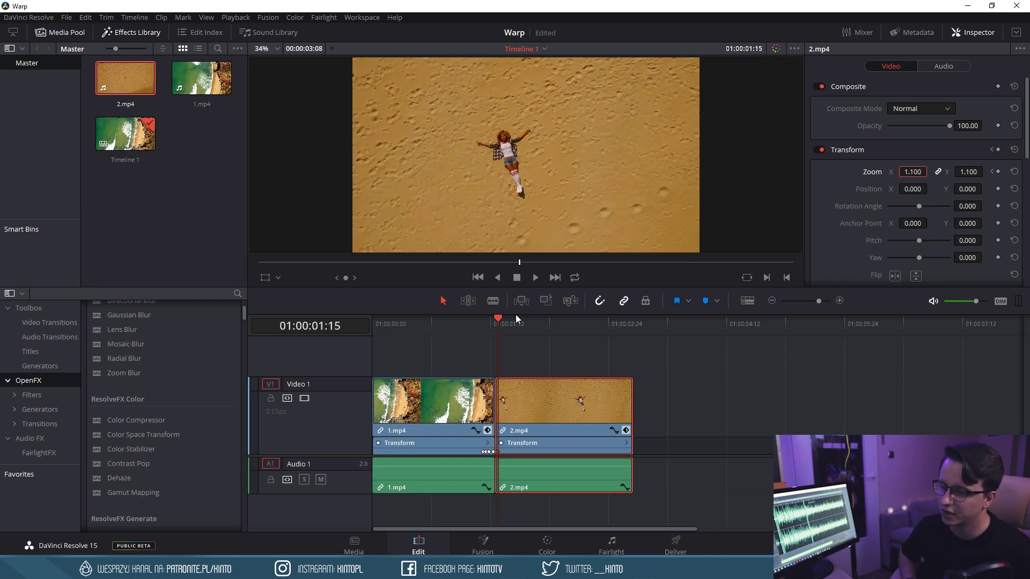
key("Right")
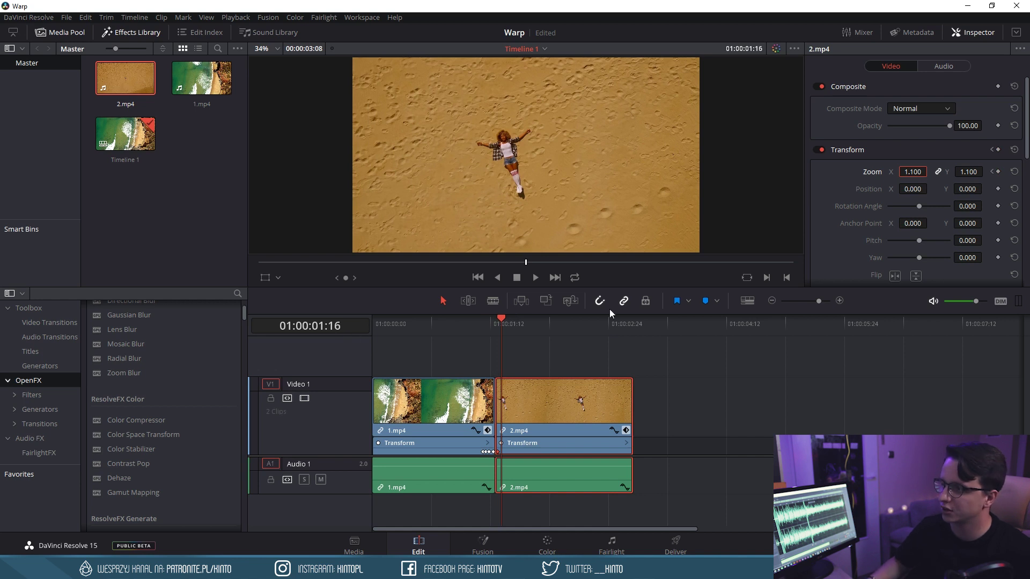
left_click(914, 172)
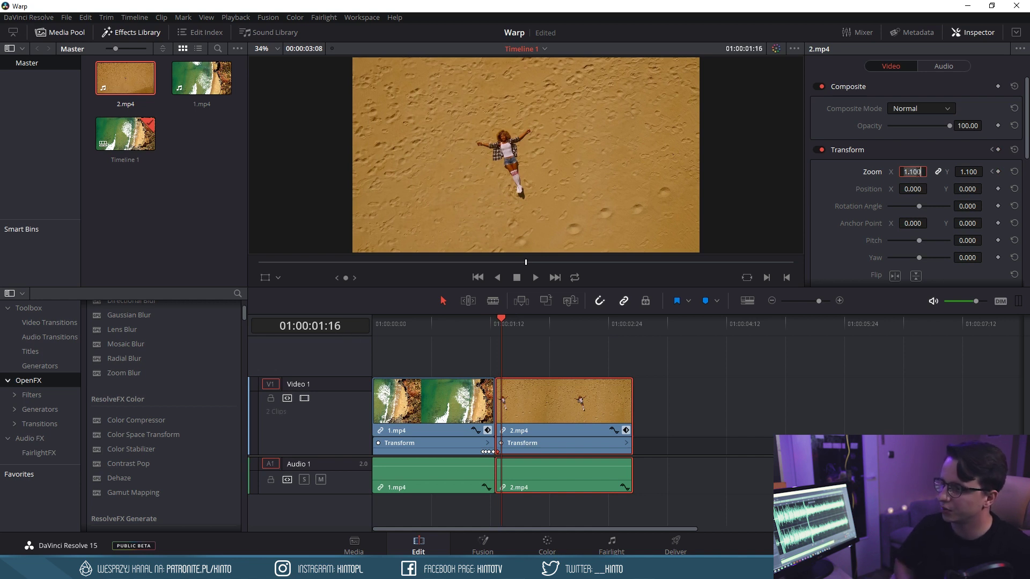
type("1.3")
key("Return")
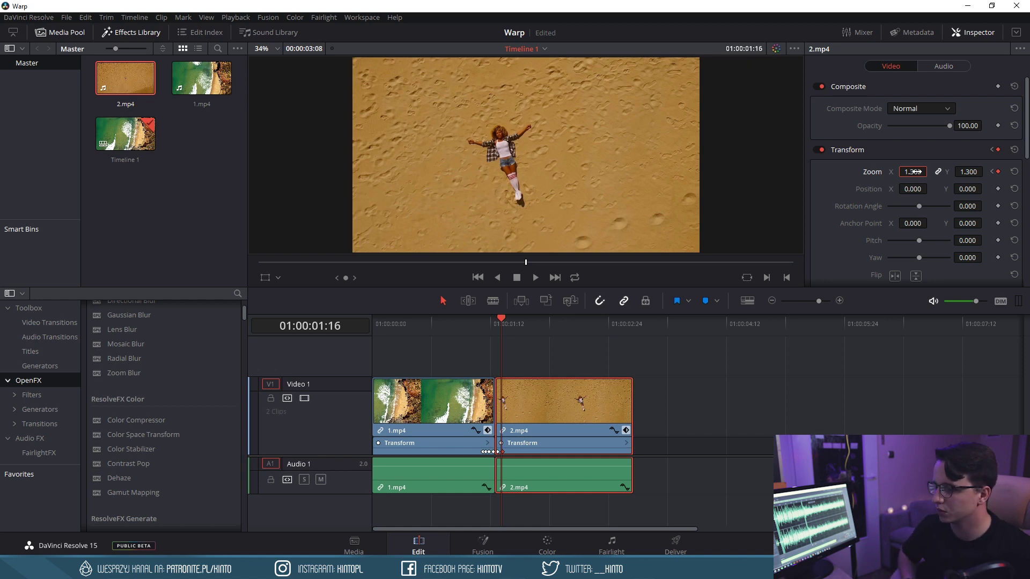
key("Right")
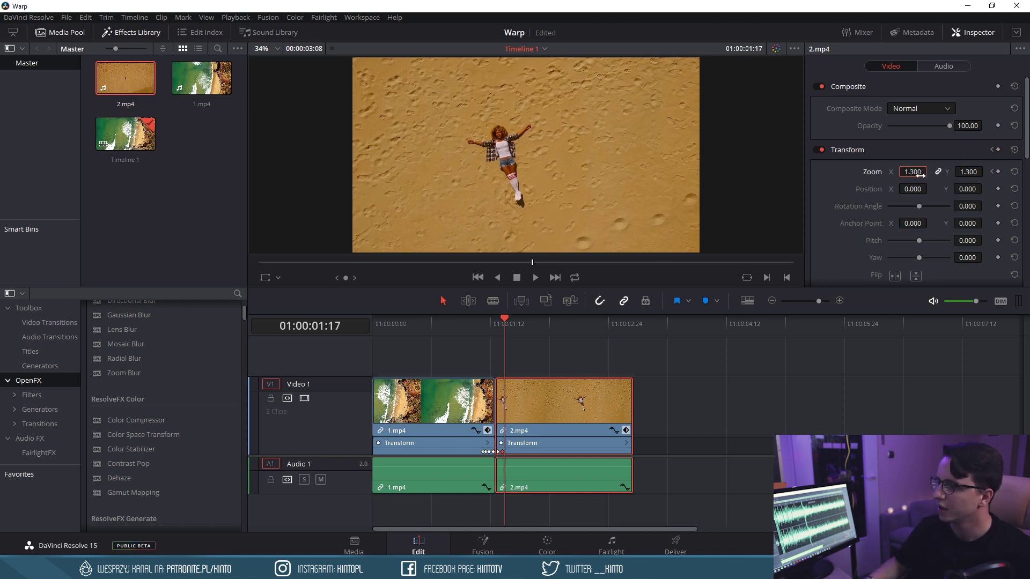
left_click(912, 172)
type("1.3")
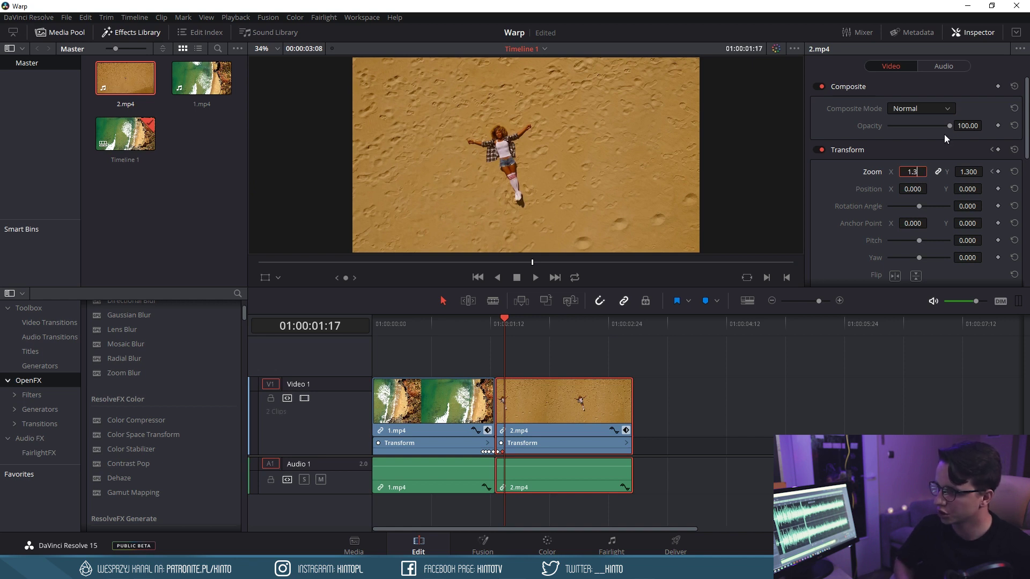
type("45")
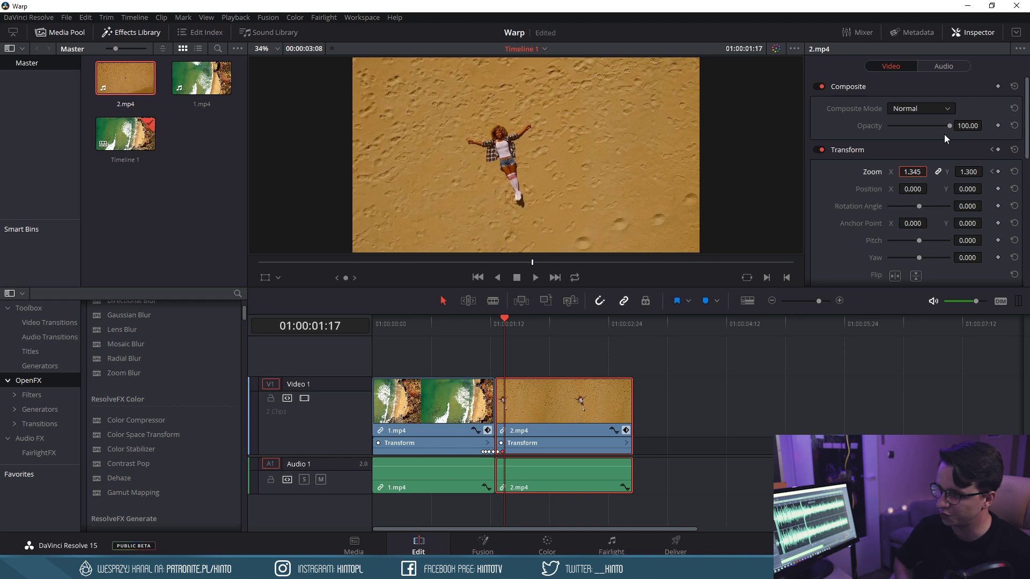
key("Return")
key("Right")
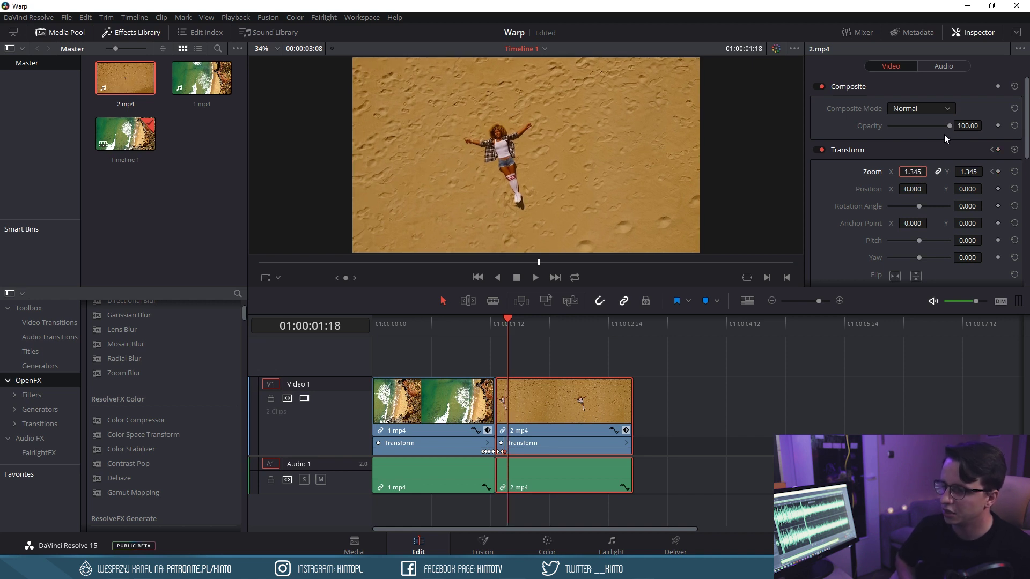
left_click(907, 175)
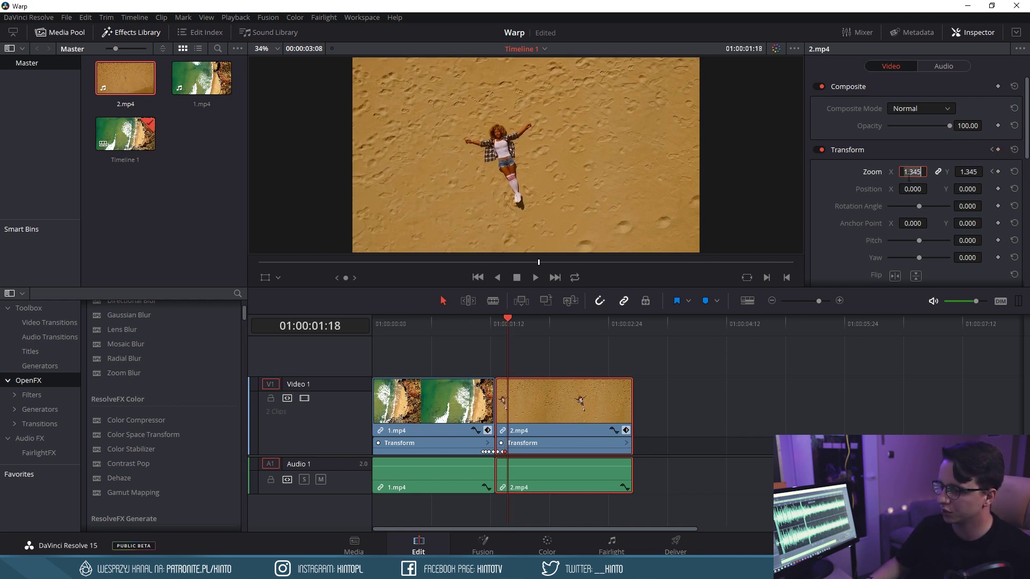
type("1")
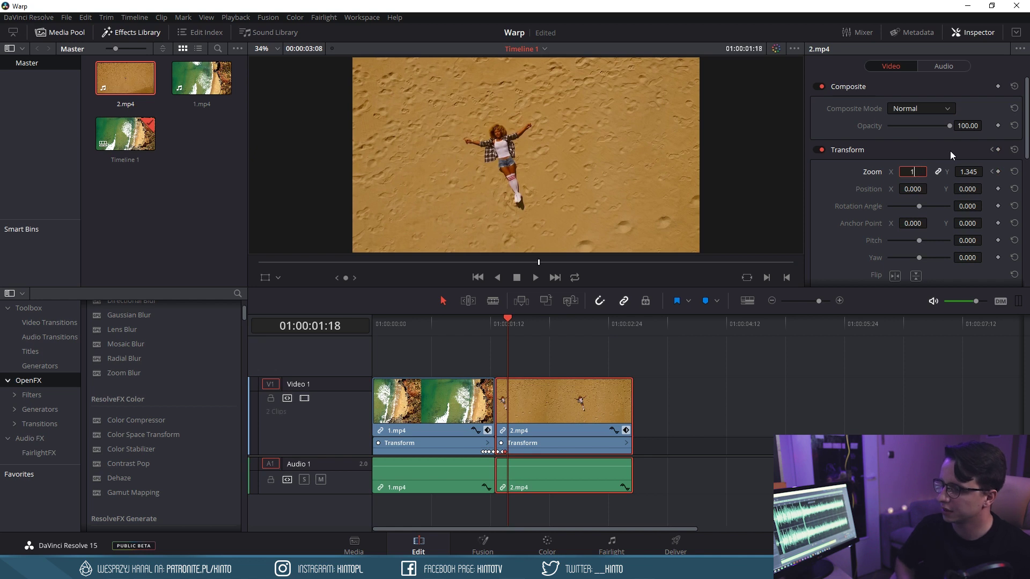
type(".35")
key("Return")
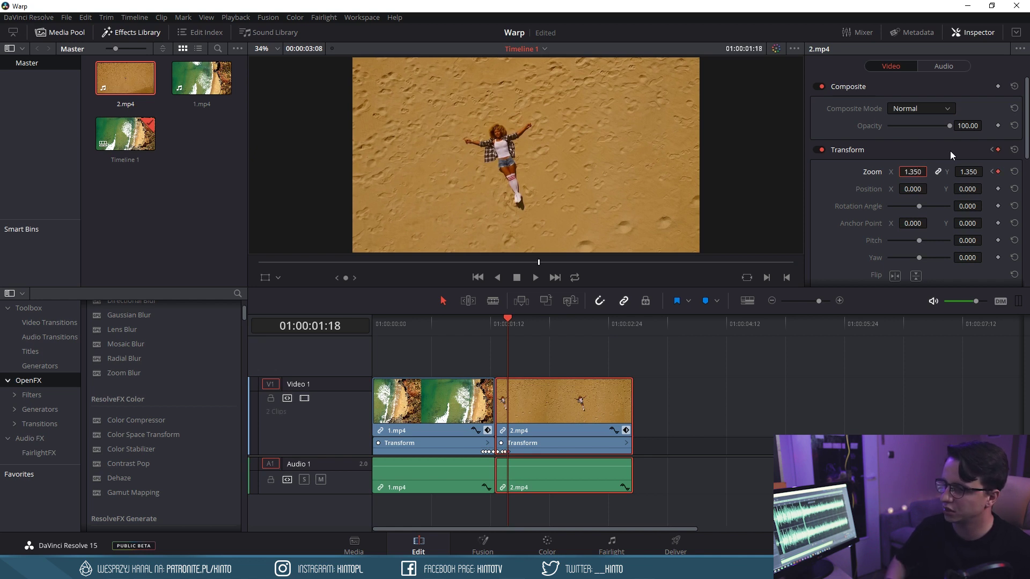
Play back the zoom transition across the cut, then select 1.mp4
left_click(469, 323)
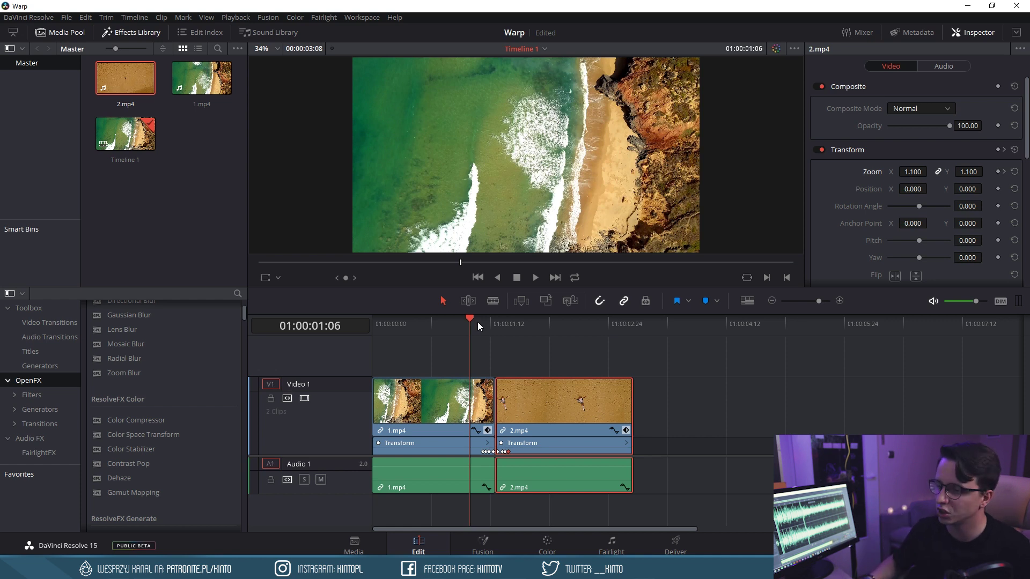
key("space")
key("alt+l")
key("alt+l")
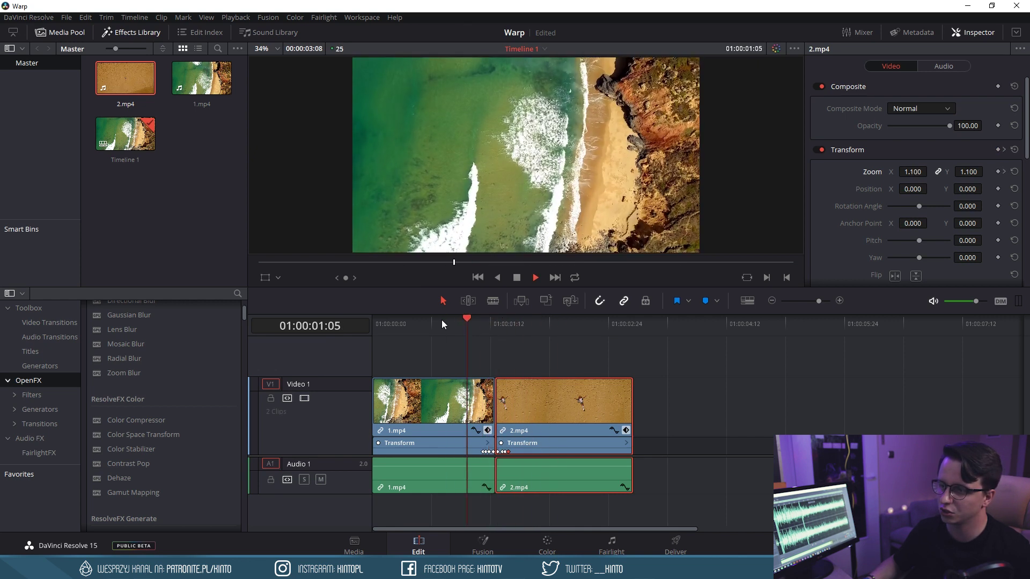
left_click(455, 321)
left_click_drag(457, 320, 494, 323)
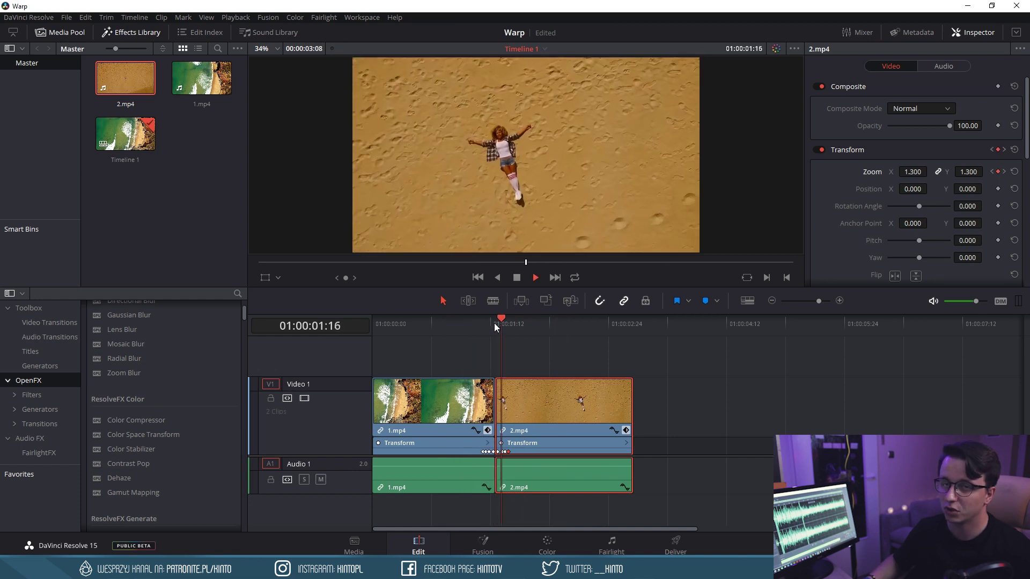
key("space")
left_click(497, 325)
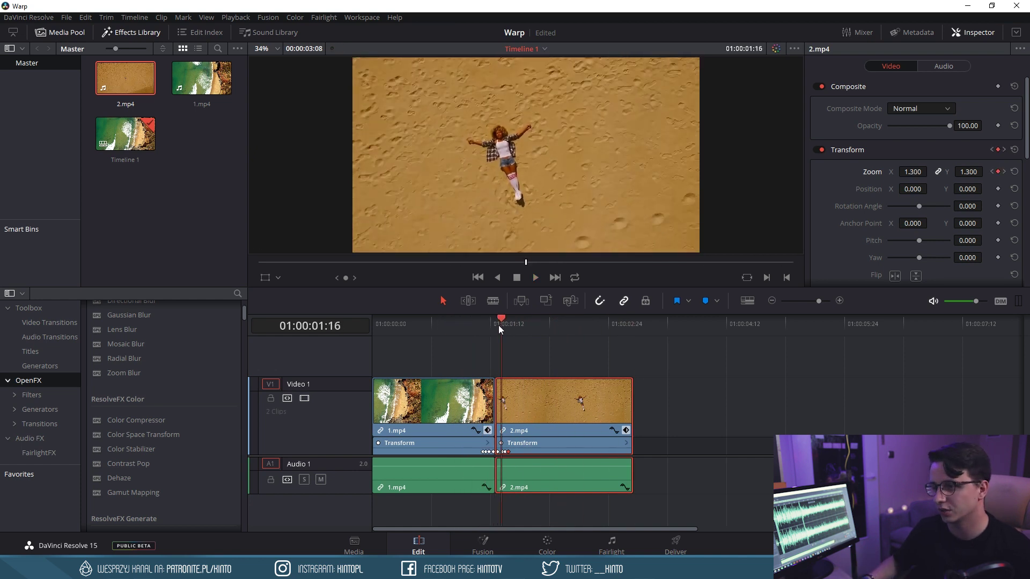
mouse_move(497, 325)
left_mouse_down()
mouse_move(473, 320)
mouse_move(507, 322)
mouse_move(494, 321)
left_mouse_up()
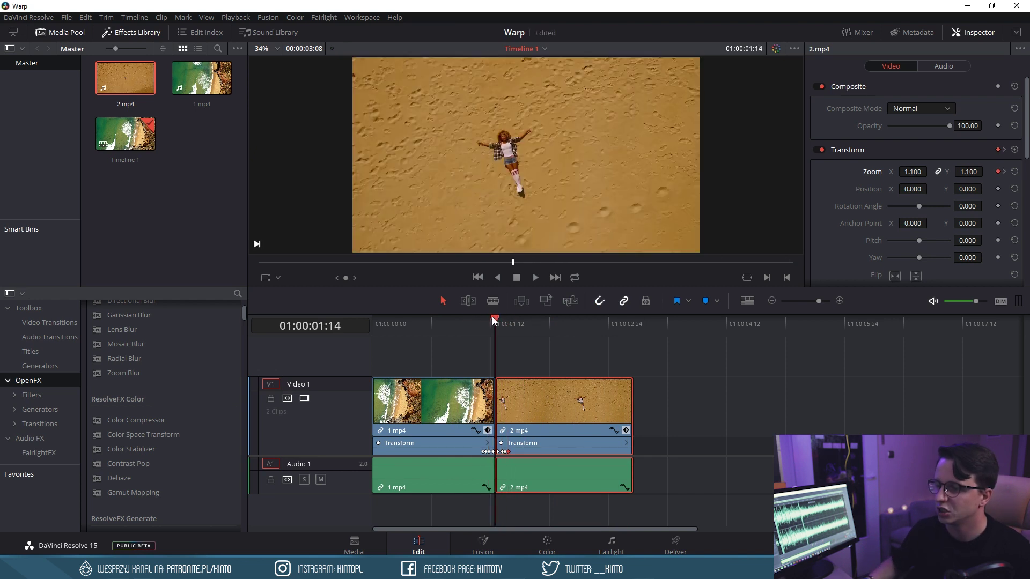
left_click(479, 397)
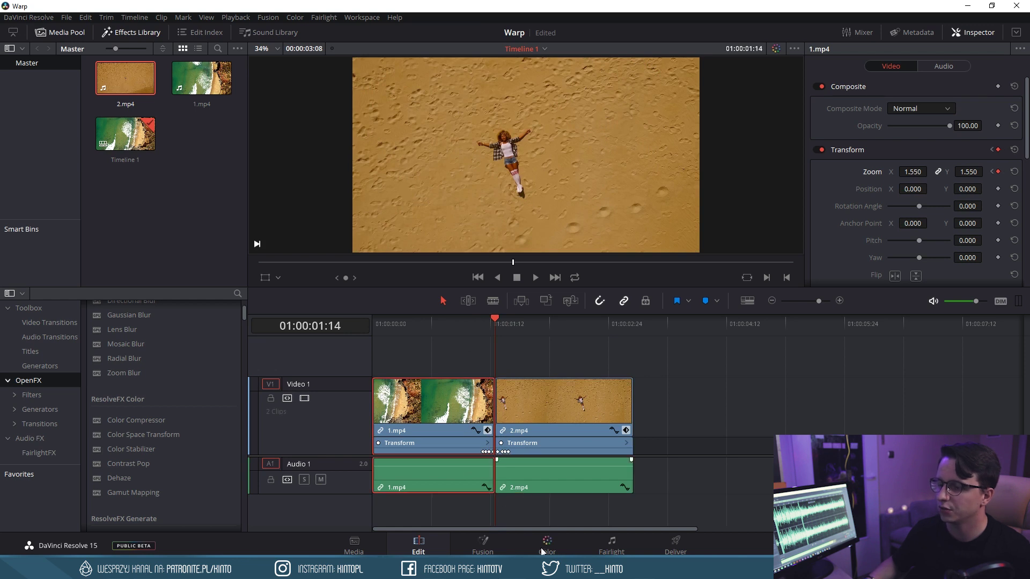
left_click(544, 547)
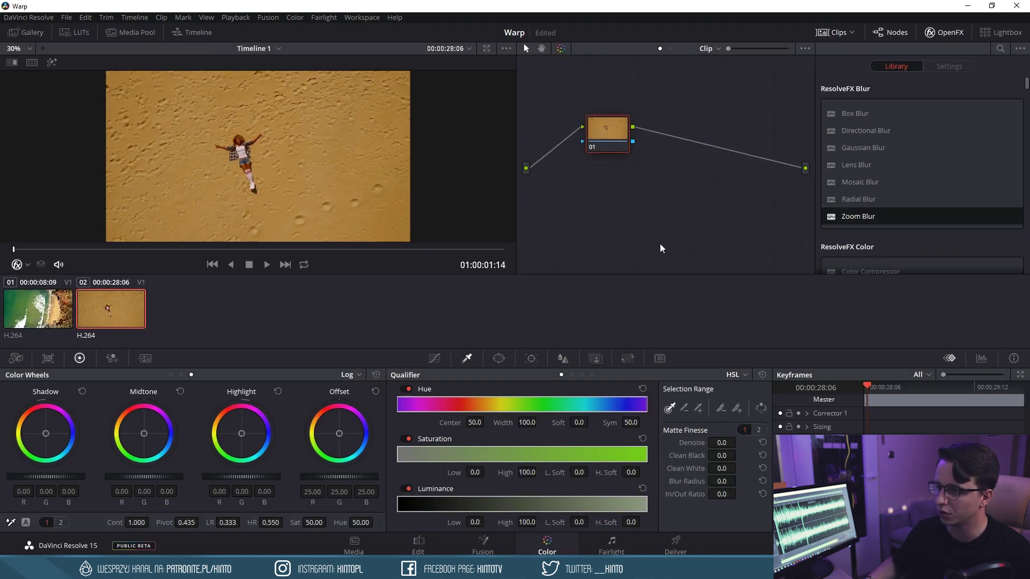
Add serial node 02 with Zoom Blur to 2.mp4, then scrub the cut on the Edit page
key("alt+s")
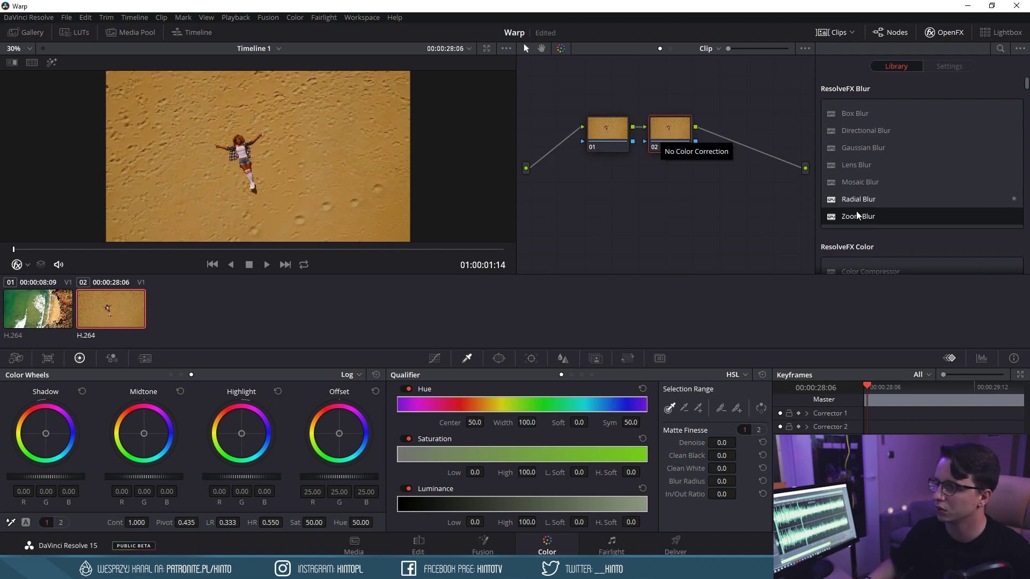
mouse_move(869, 217)
left_mouse_down()
mouse_move(856, 217)
mouse_move(938, 43)
left_mouse_up()
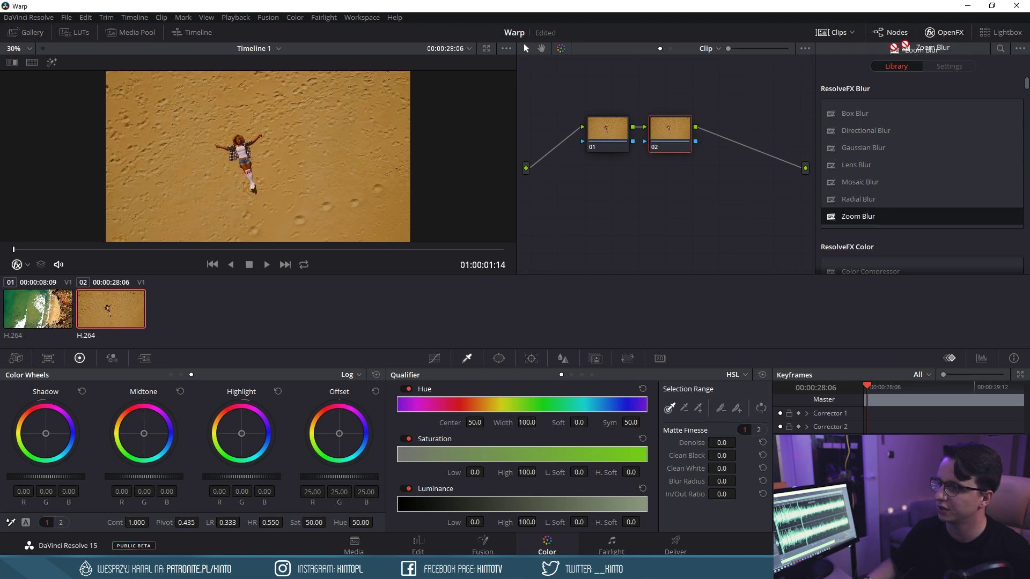
left_click_drag(938, 43, 669, 136)
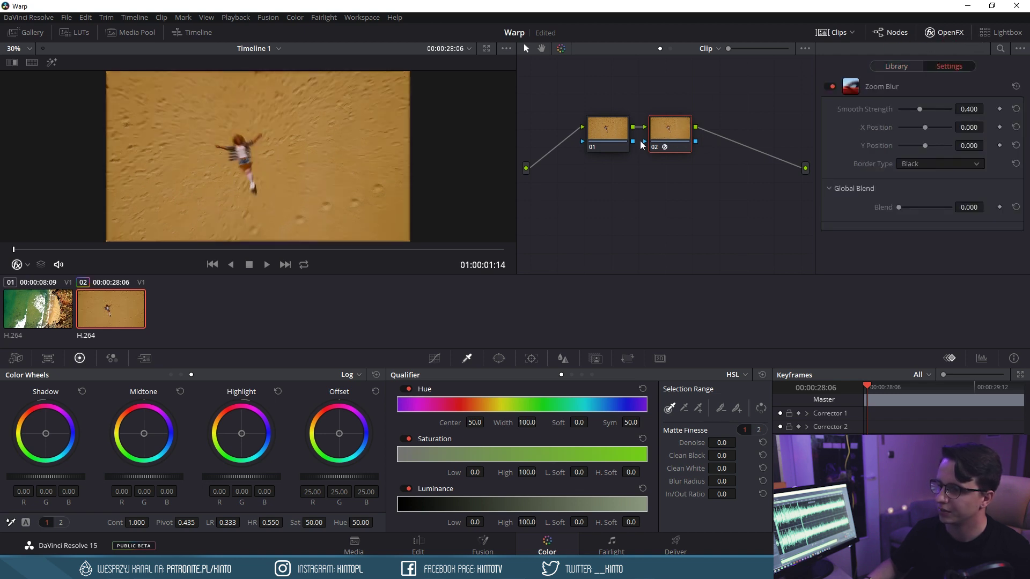
left_click(450, 538)
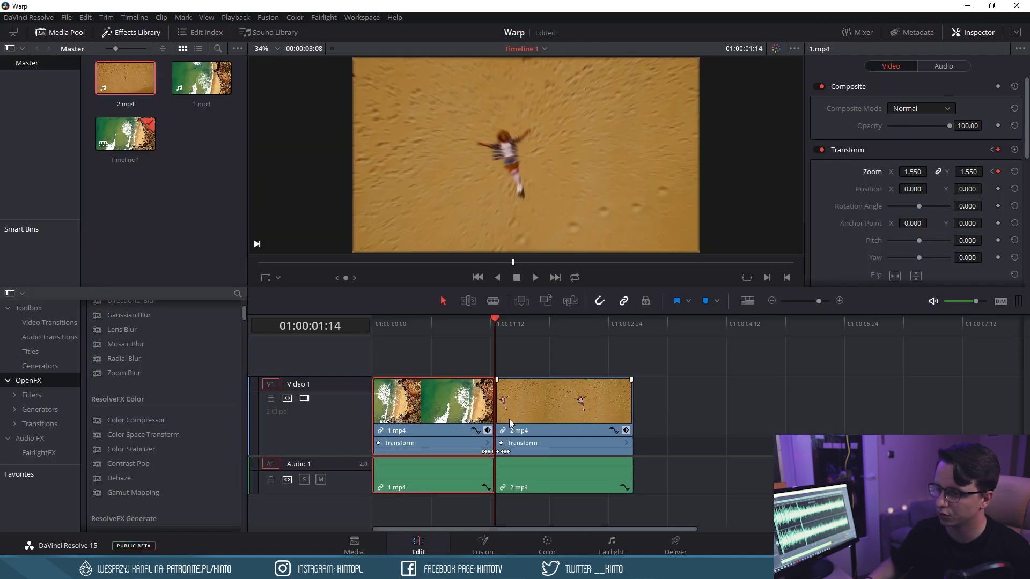
left_click(547, 542)
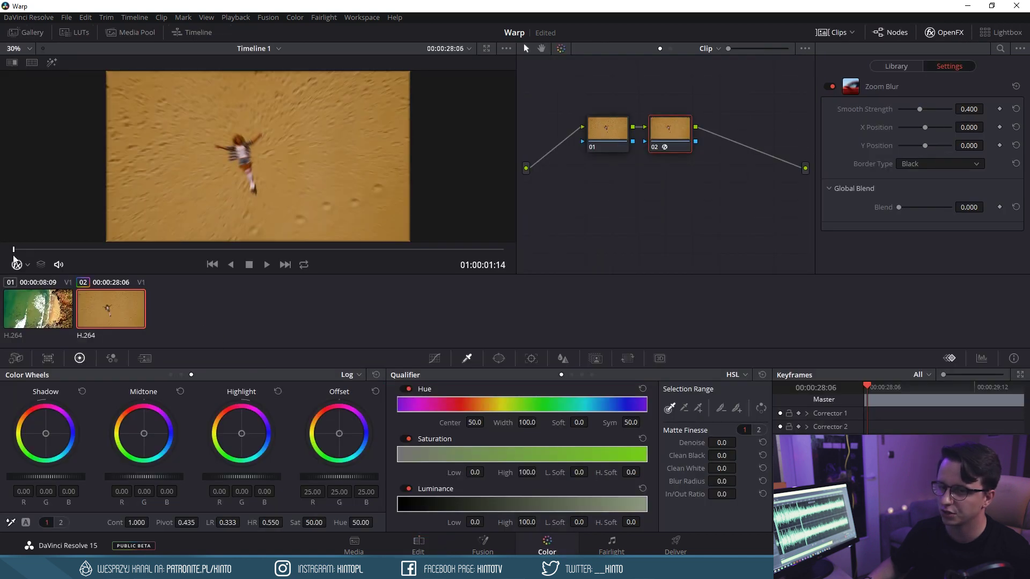
left_click(493, 548)
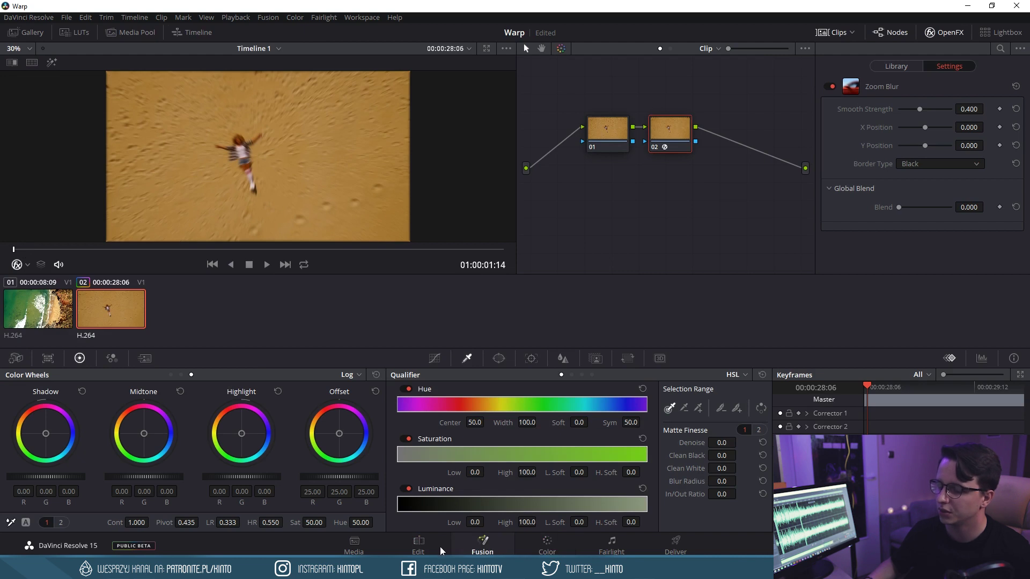
left_click(441, 550)
left_click_drag(496, 322, 509, 325)
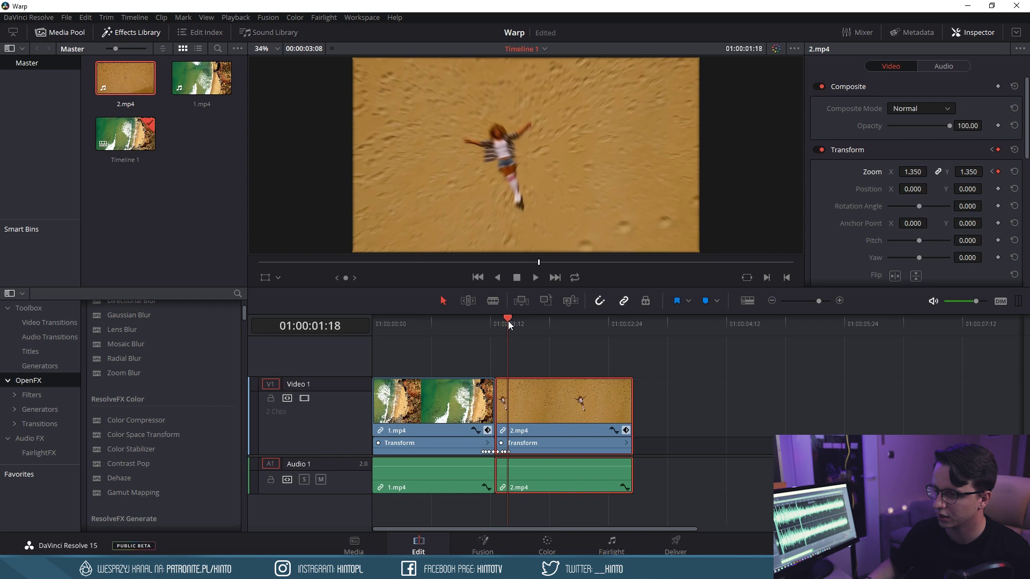
Keyframe 2.mp4's Zoom Blur Smooth Strength at 0, and at about 0.43 on the clip's first frame
left_click(546, 546)
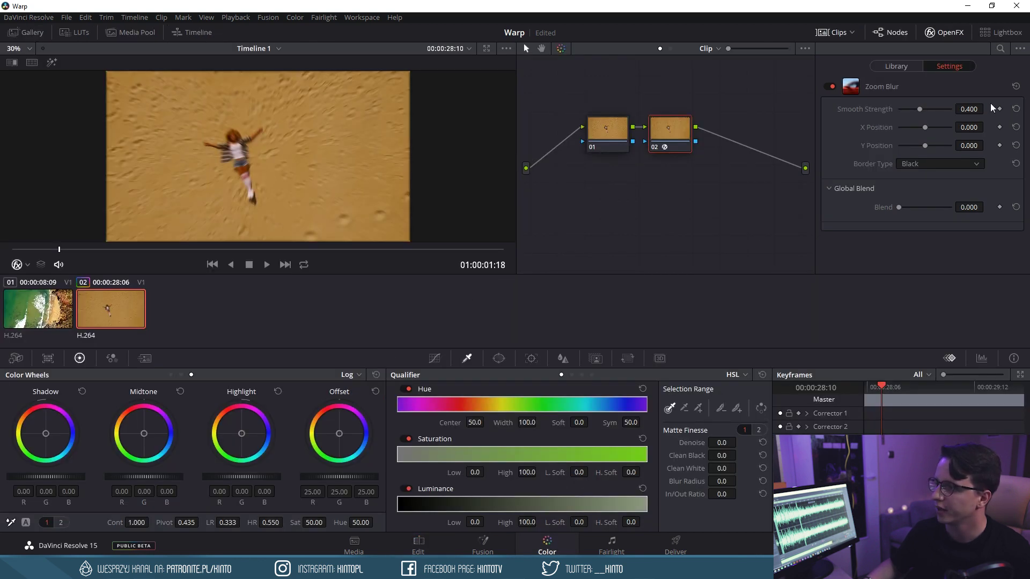
left_click_drag(919, 109, 864, 111)
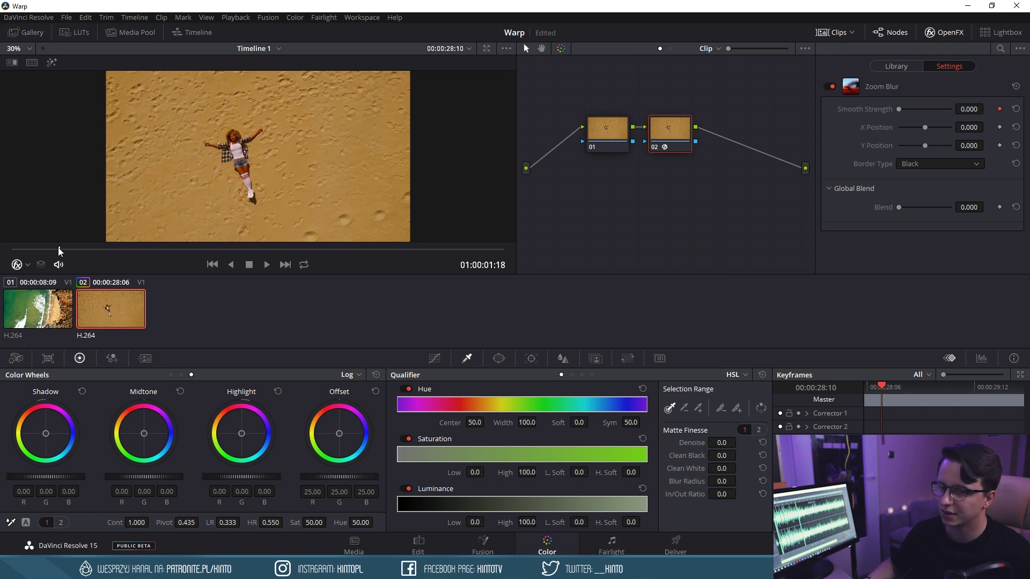
left_click_drag(59, 250, 12, 252)
type("1")
key("Return")
left_click_drag(949, 114, 922, 111)
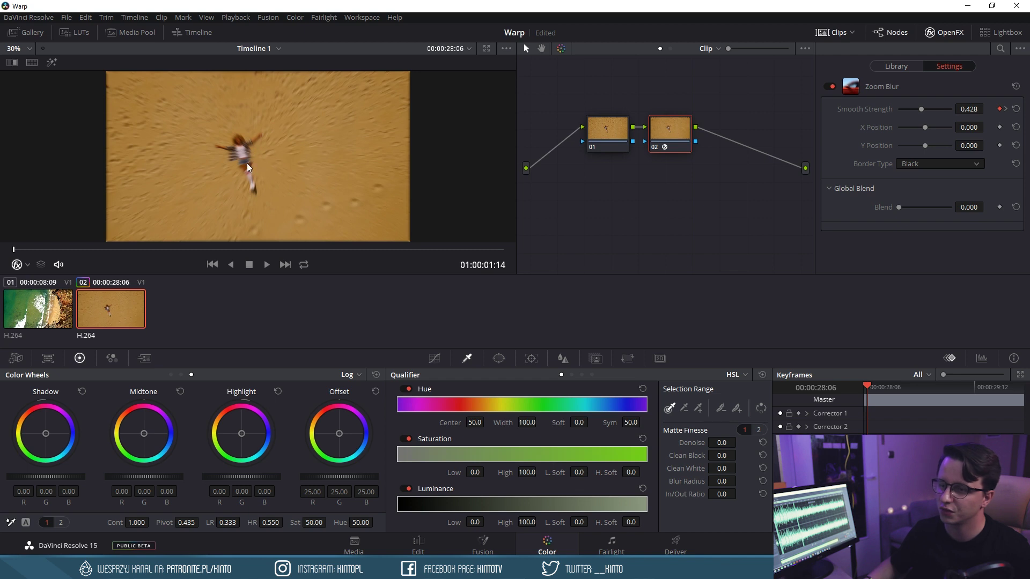
Check the blur at 01:00:01:14 and set 2.mp4's Zoom Blur Border Type to Reflect
left_click(419, 545)
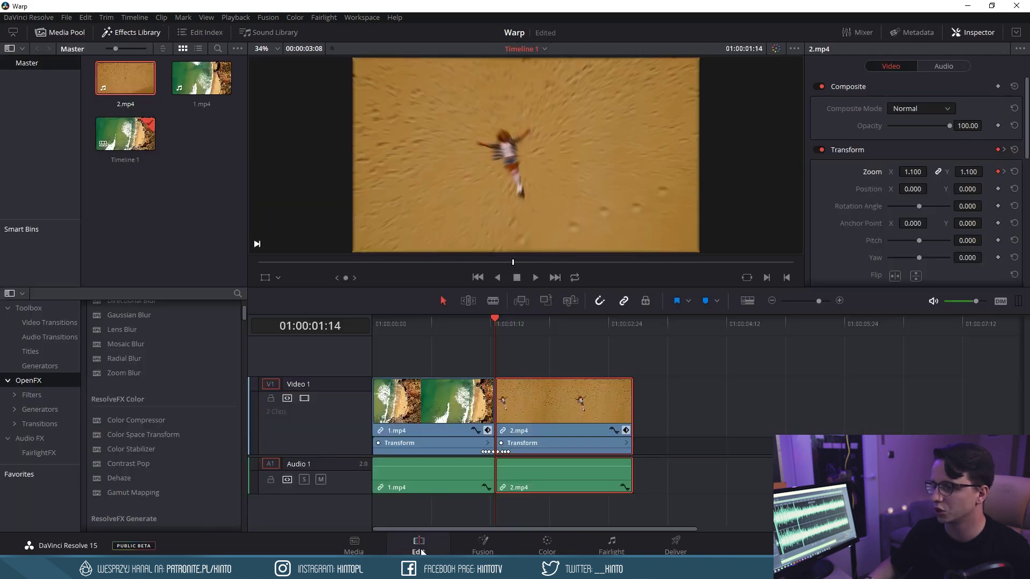
left_click(500, 322)
left_click_drag(503, 321, 494, 324)
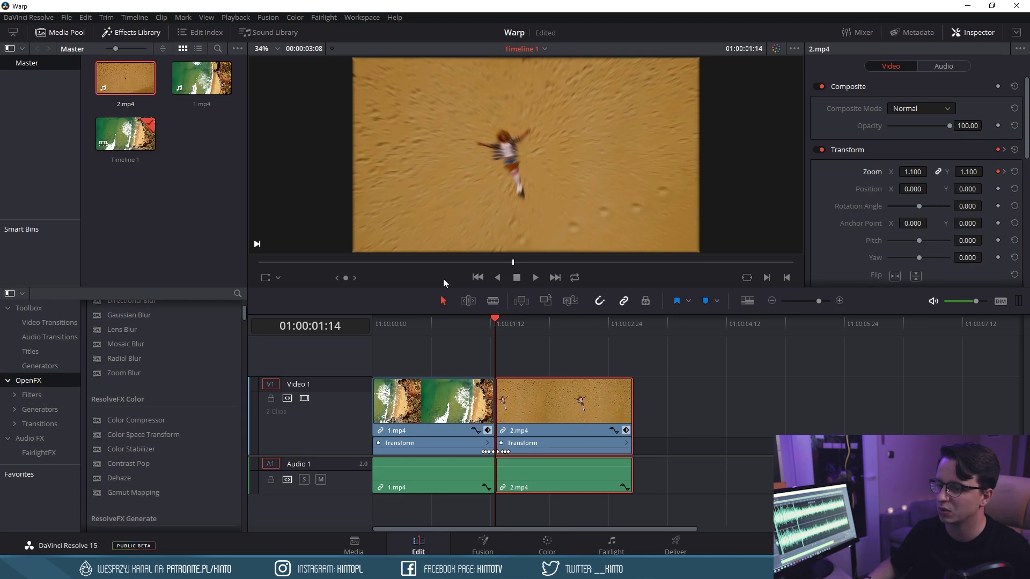
left_click(547, 548)
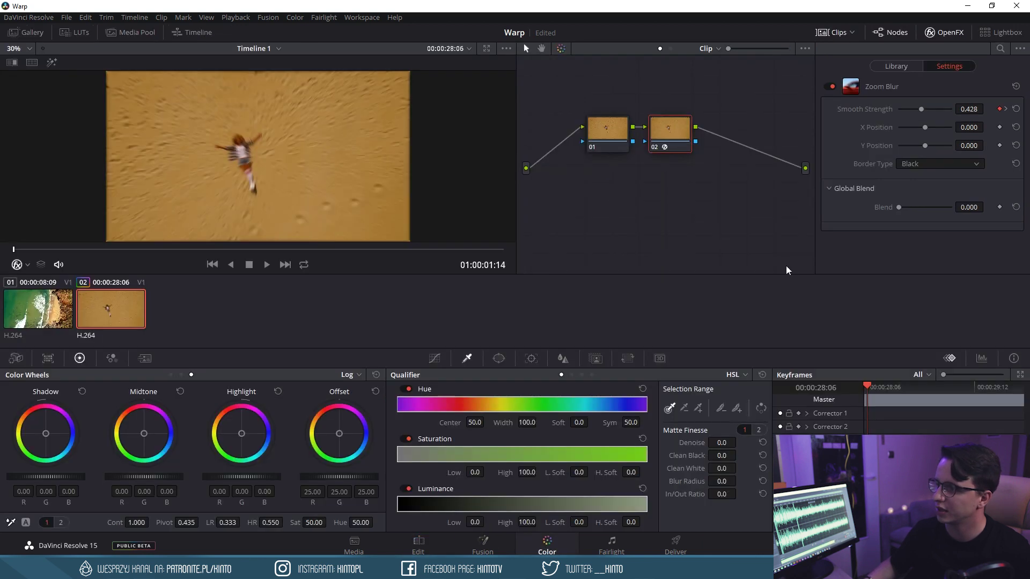
left_click(937, 165)
left_click(946, 210)
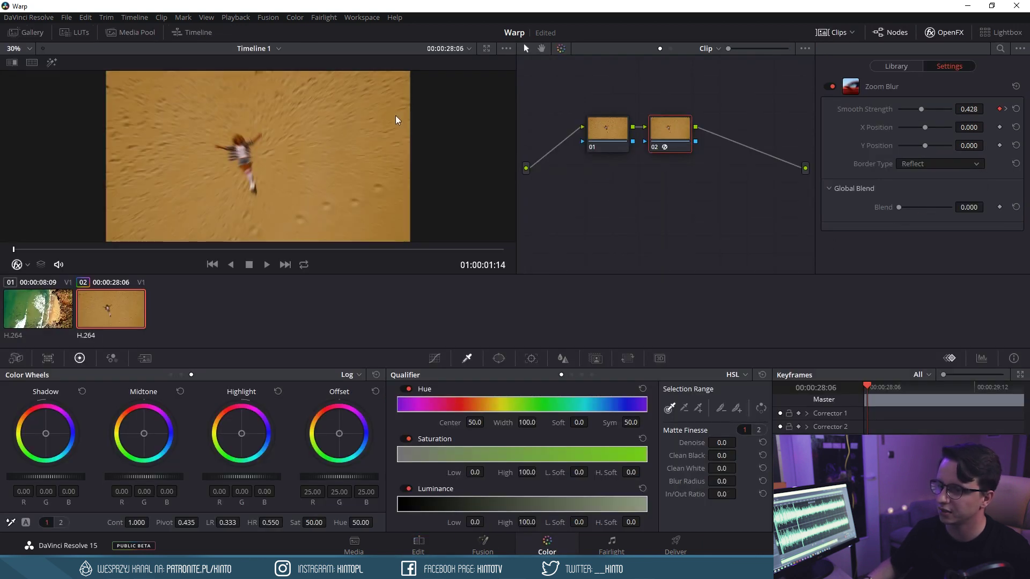
Select 1.mp4 on the Edit timeline and scrub to its last frames before the cut
left_click(419, 548)
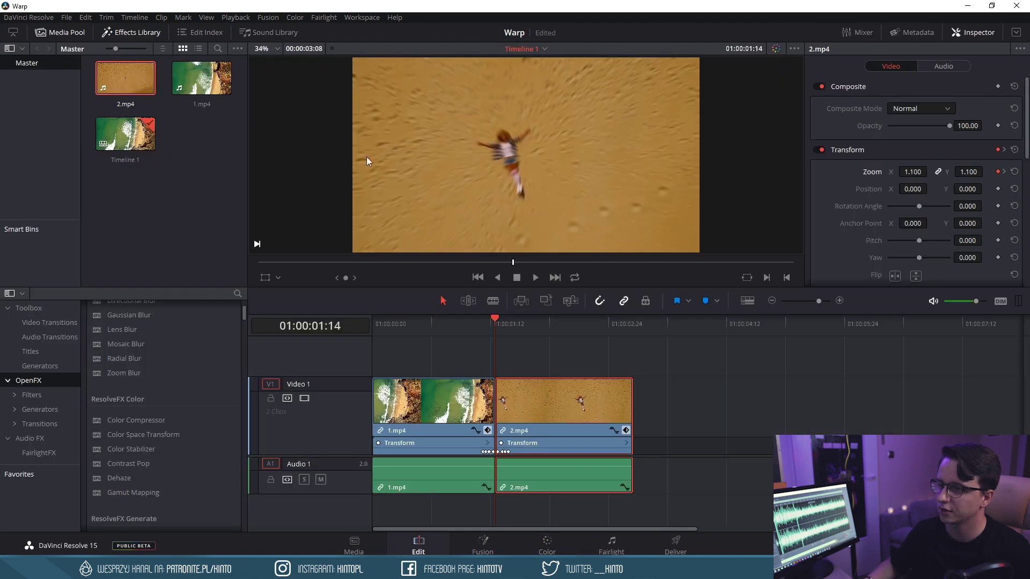
left_click(483, 412)
left_click_drag(486, 320, 483, 324)
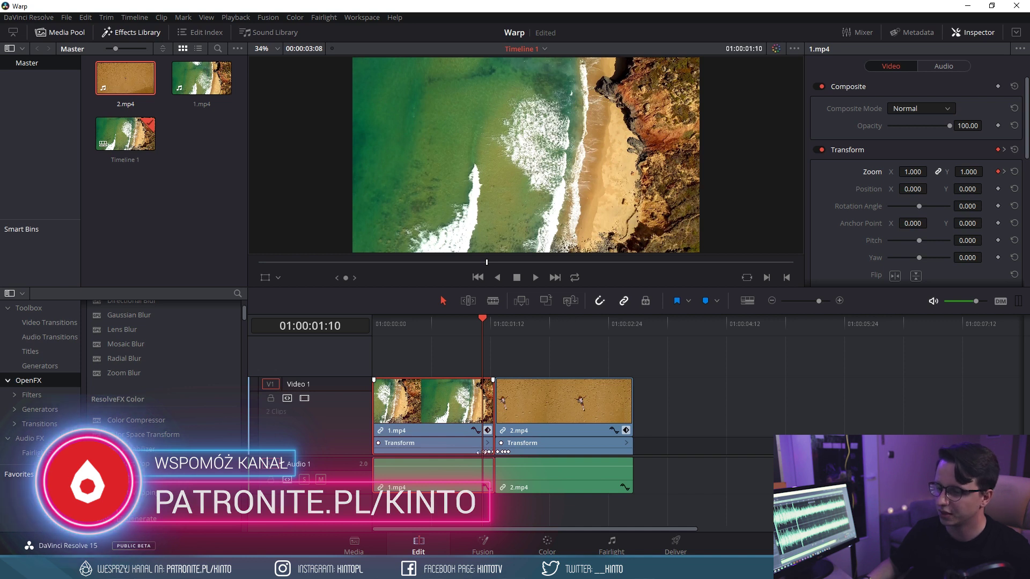
mouse_move(481, 322)
left_mouse_down()
mouse_move(492, 321)
mouse_move(480, 323)
left_mouse_up()
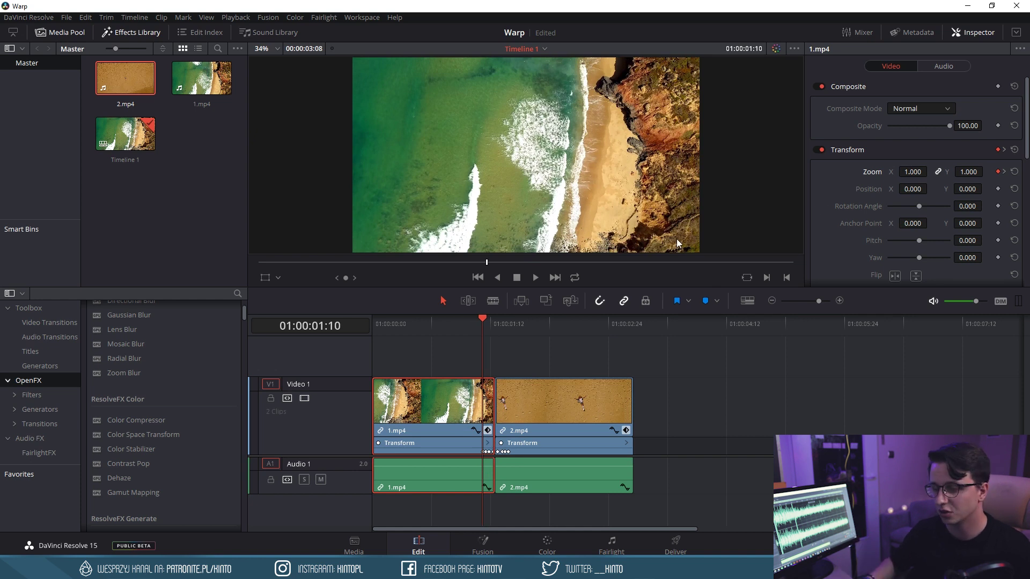
Add a serial node 02 for 1.mp4 on the Color page and apply Zoom Blur
left_click(547, 543)
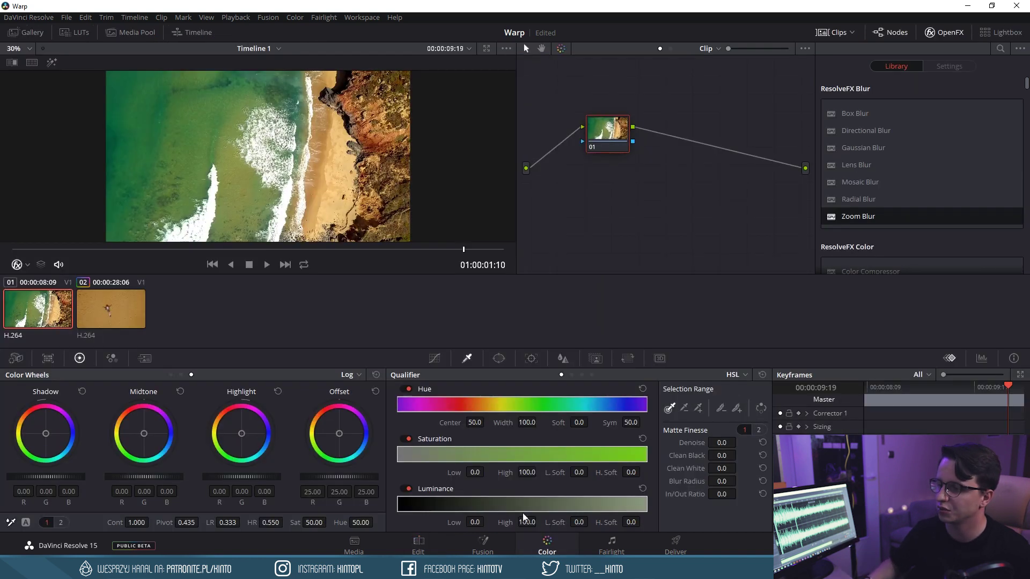
key("alt+s")
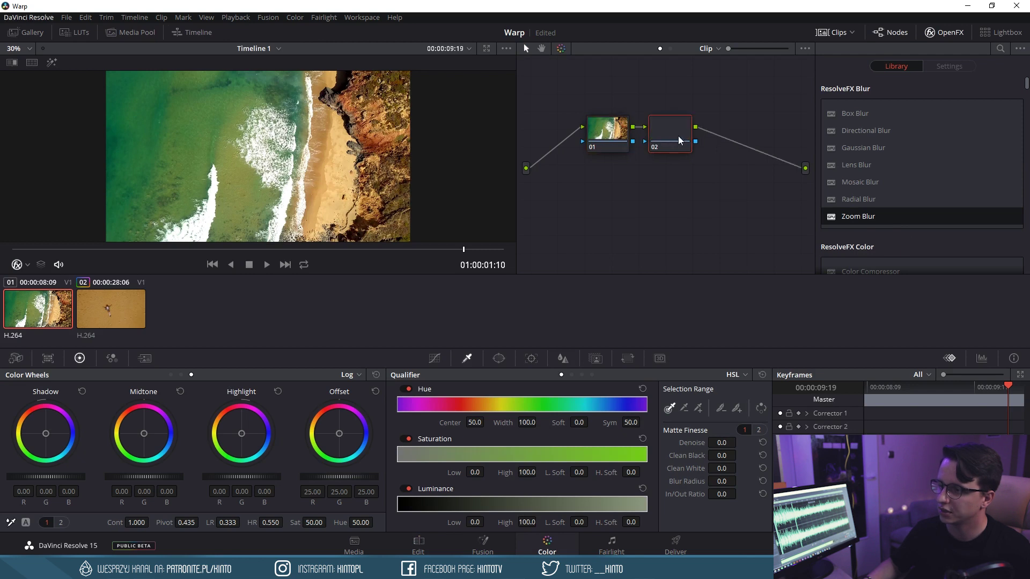
left_click_drag(858, 217, 669, 131)
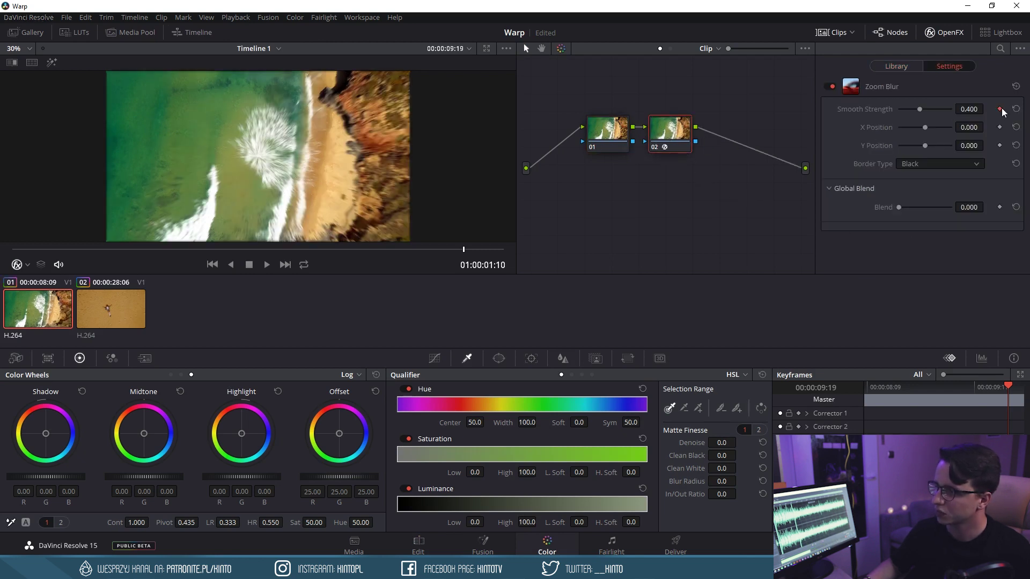
Keyframe Smooth Strength from 0 to 0.430 at the clip's end and set Border Type to Reflect
left_click_drag(920, 110, 838, 109)
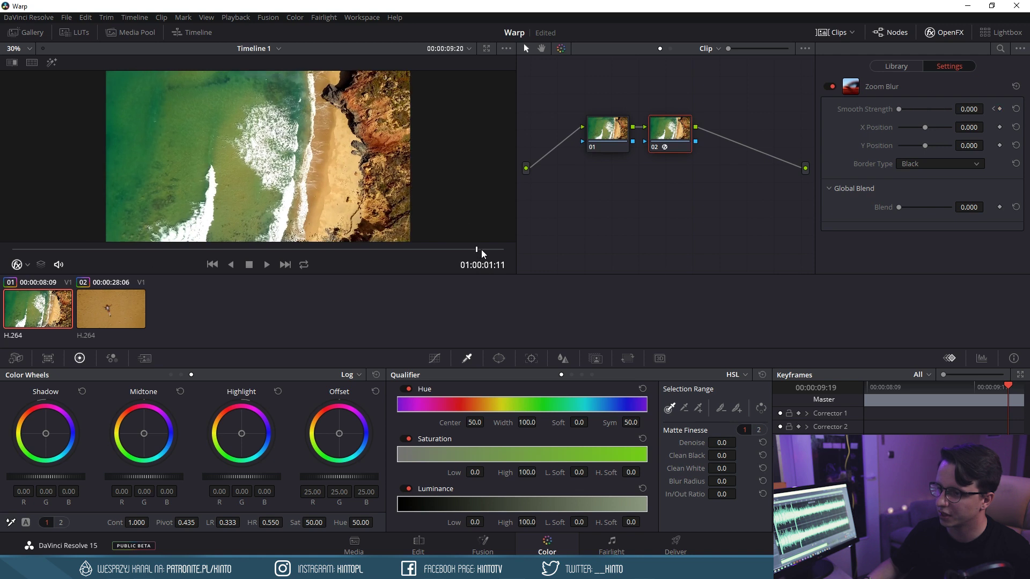
left_click_drag(466, 253, 502, 250)
left_click(968, 109)
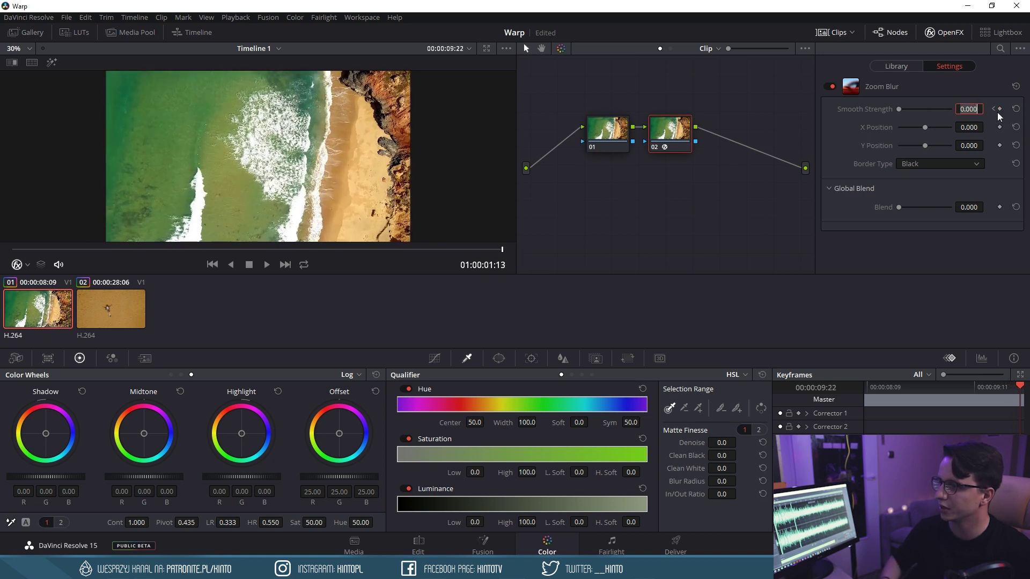
type("0.4")
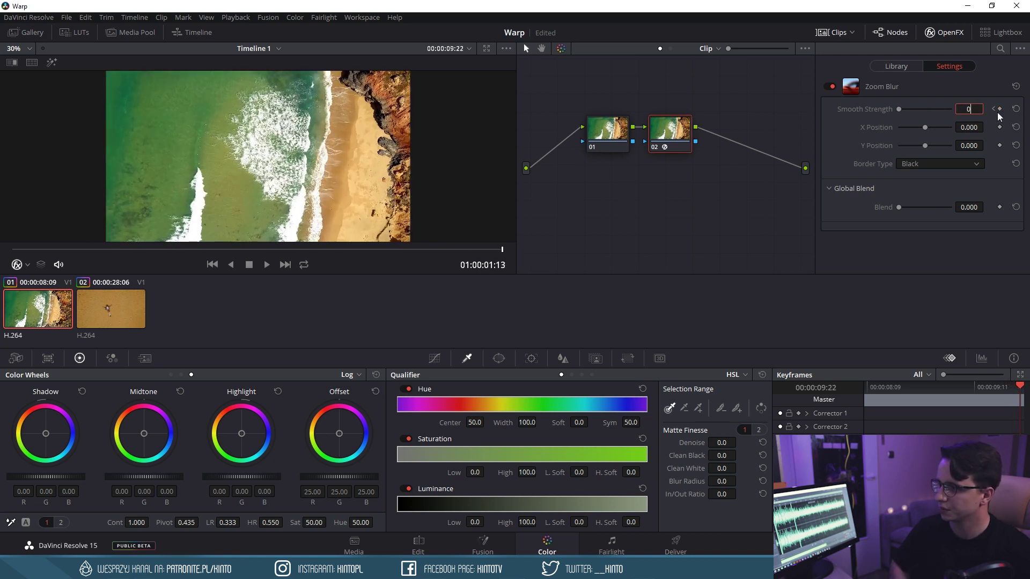
type("3")
key("Return")
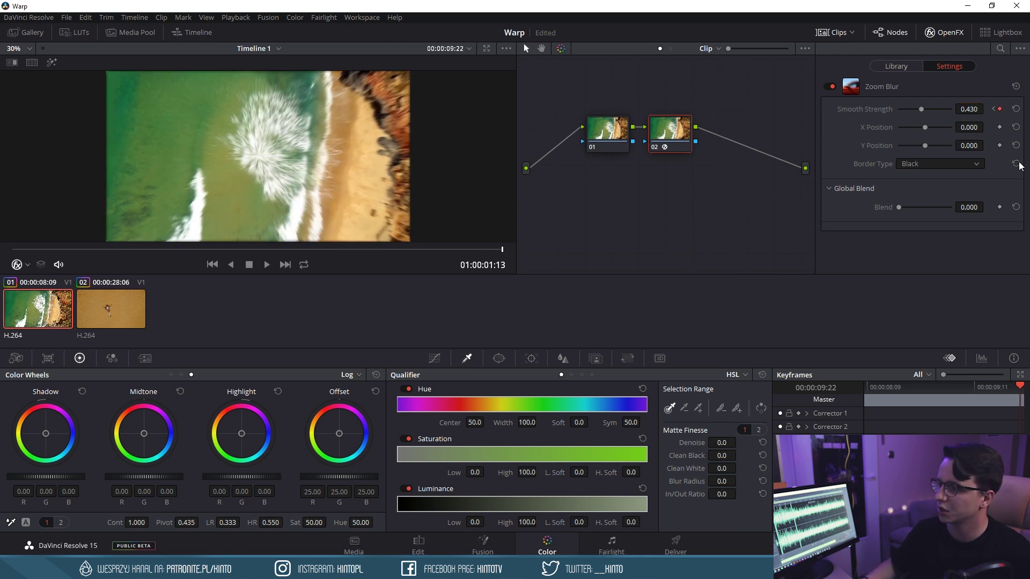
left_click(939, 163)
left_click(917, 200)
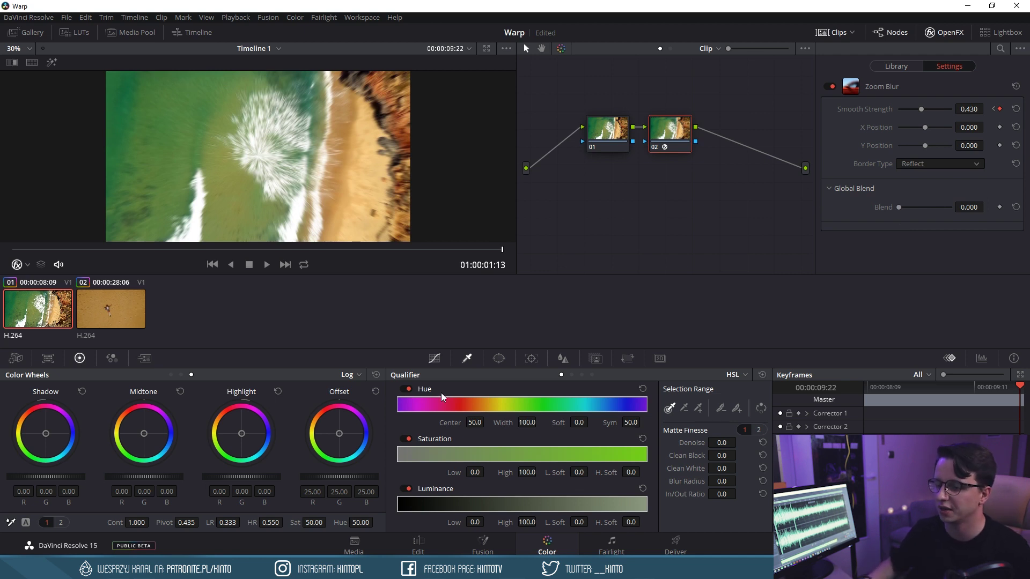
Preview the finished transition across the cut on the Edit timeline with J/L playback and scrubbing
left_click(418, 543)
left_click(464, 322)
key("Right")
key("Right")
key("Right")
key("Left")
key("Left")
key("Left")
key("Left")
key("Left")
key("Right")
key("Right")
key("Right")
key("l")
key("j")
key("j")
key("l")
key("j")
key("l")
left_click(477, 320)
left_click_drag(478, 321, 489, 327)
key("l")
key("j")
left_click(445, 321)
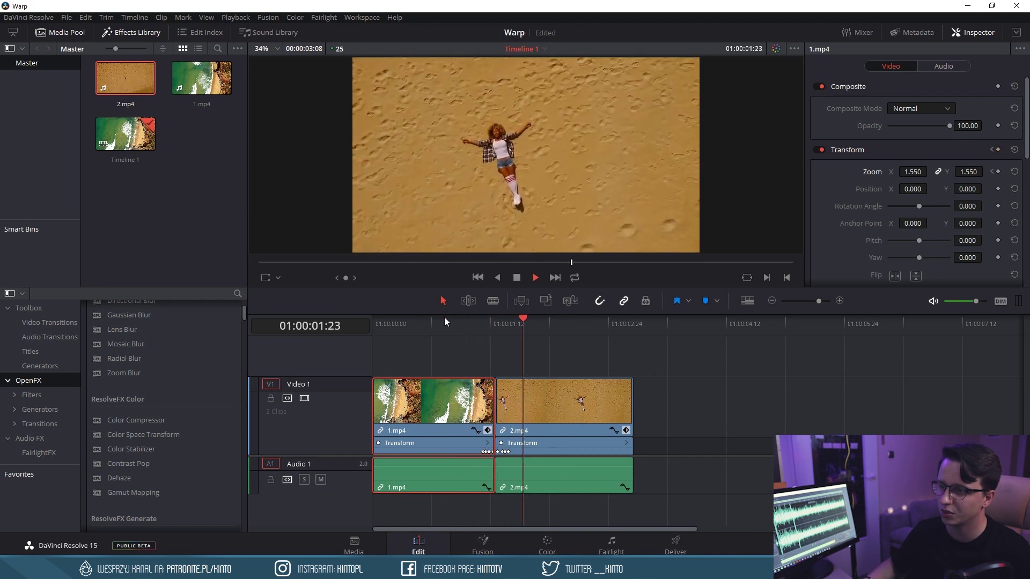
left_click_drag(470, 323, 483, 324)
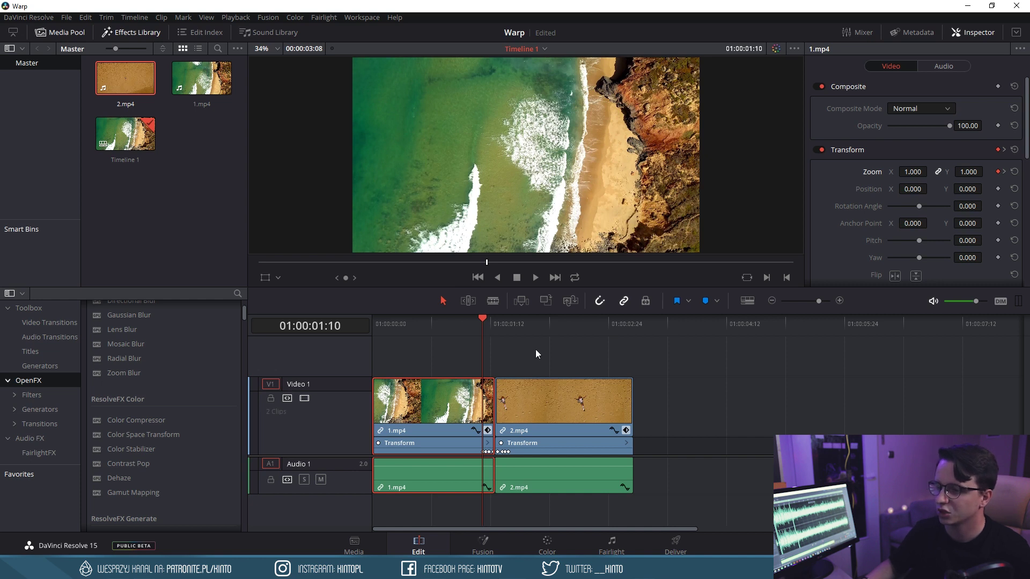
Select both clips, dismiss their context menu, and leave only 1.mp4 selected
left_click_drag(638, 351, 426, 411)
right_click(442, 401)
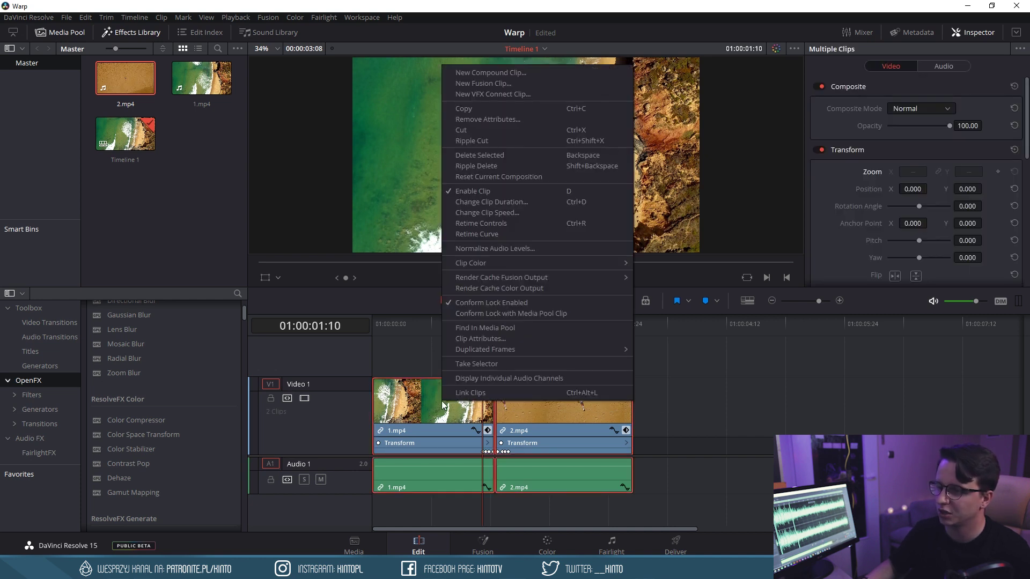
left_click(725, 457)
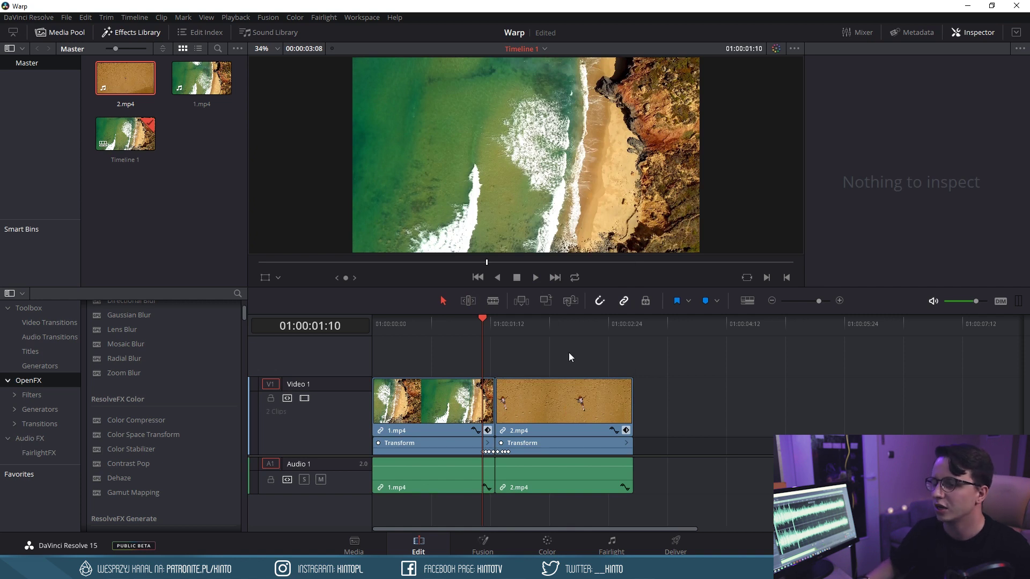
left_click(473, 404)
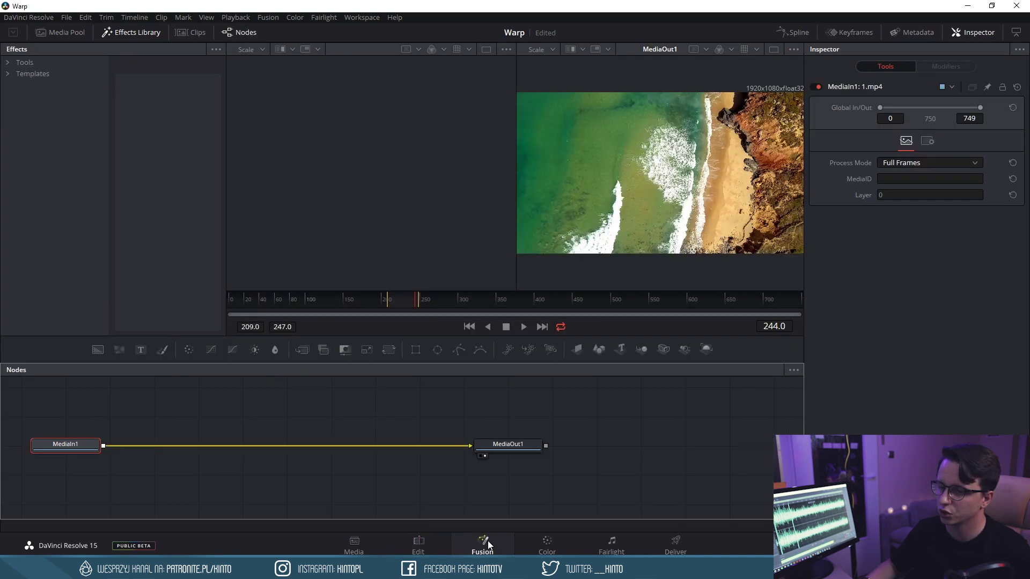
Nudge MediaIn1 up slightly and bring up the Warp tools in the Fusion Effects library
left_click_drag(71, 444, 76, 433)
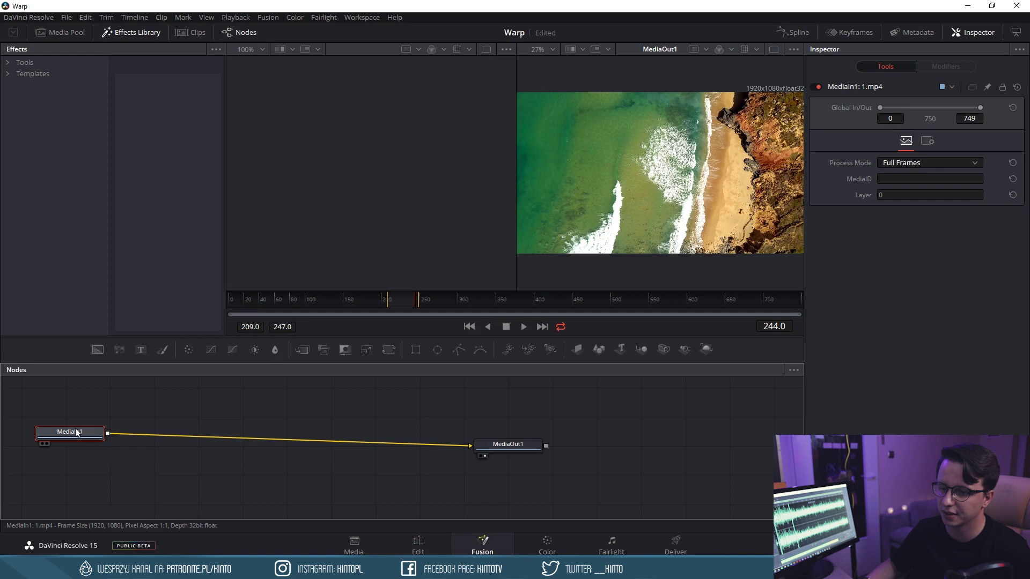
left_click(7, 62)
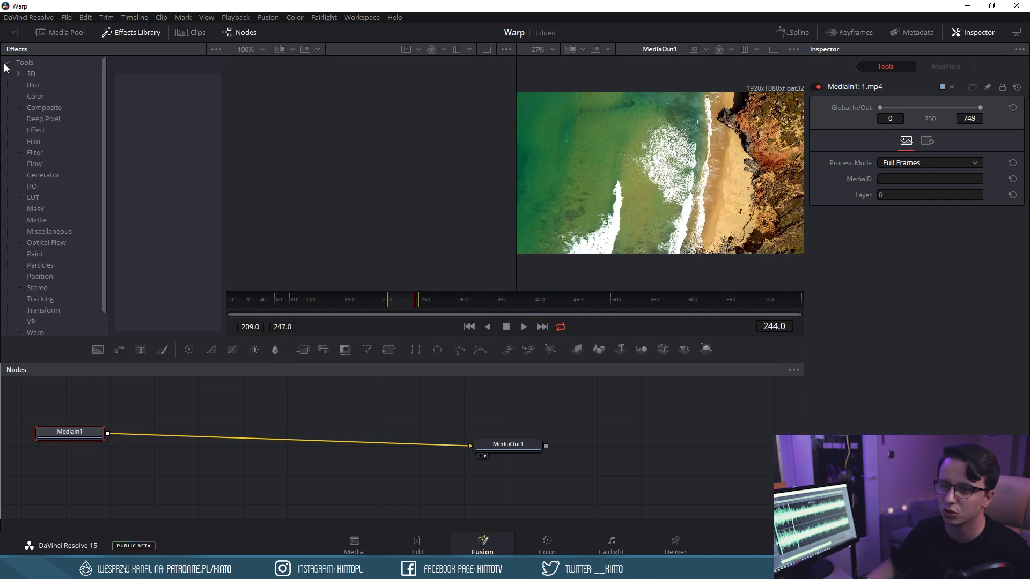
scroll(76, 293, "down", 2)
left_click(32, 310)
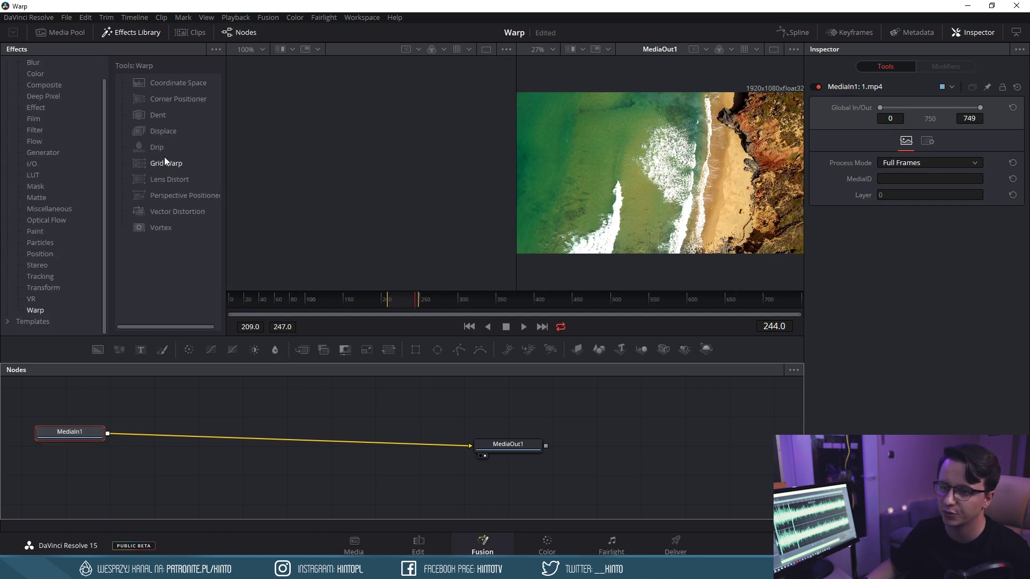
Insert Lens Distort between MediaIn1 and MediaOut1, expand its distortion model settings, and widen the panels
left_click_drag(272, 411, 273, 438)
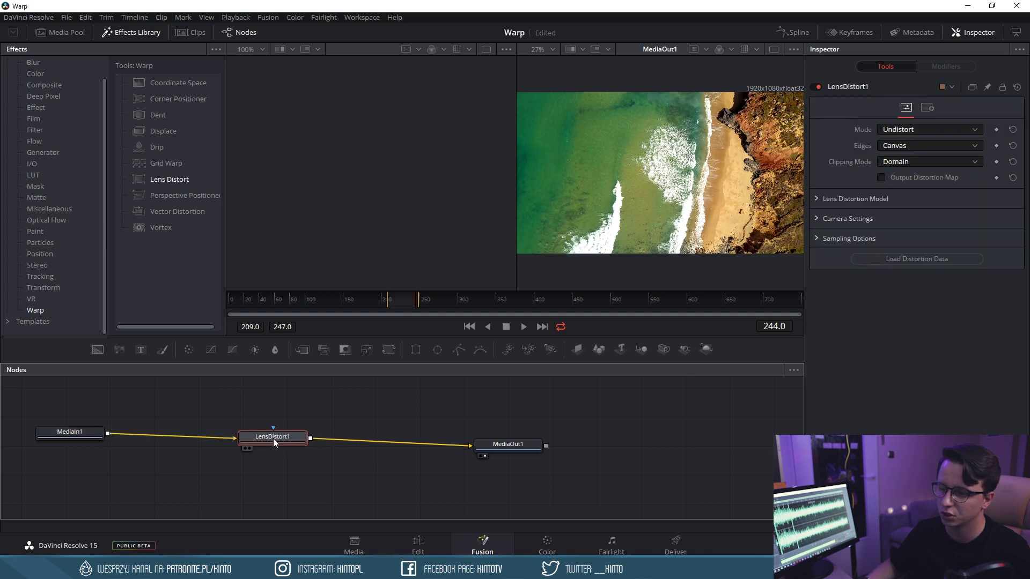
left_click(815, 198)
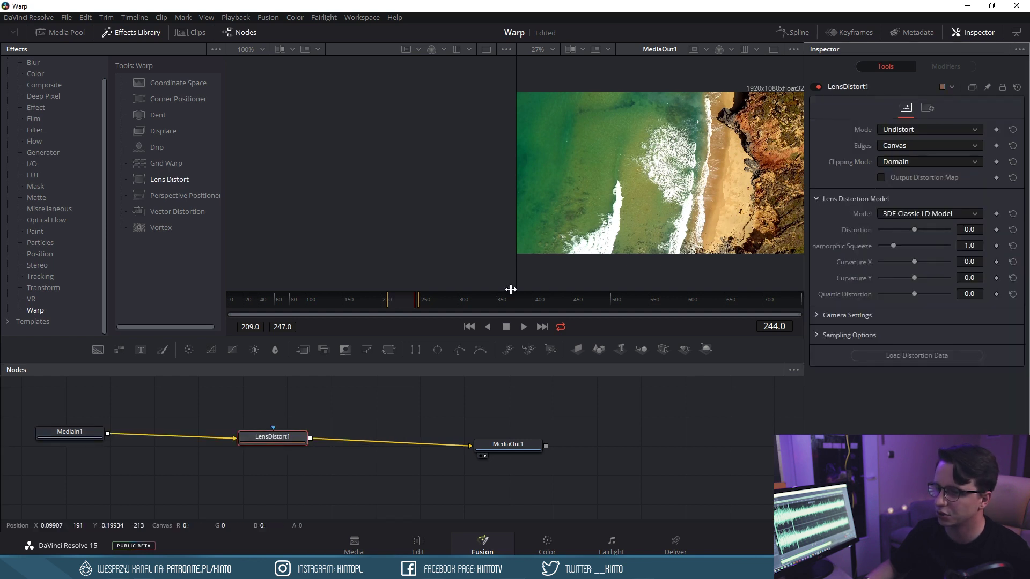
left_click_drag(228, 316, 352, 315)
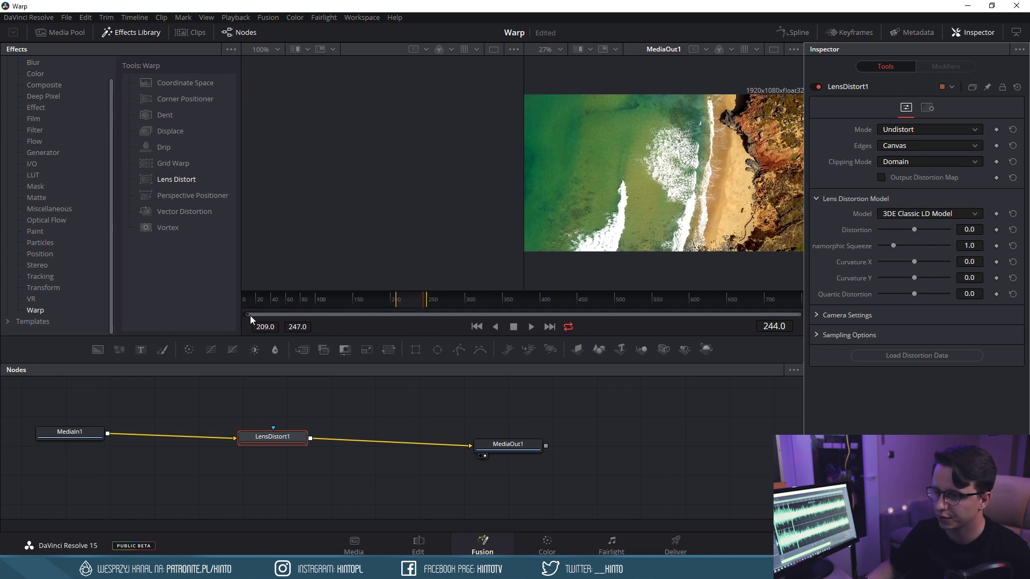
left_click_drag(798, 316, 528, 315)
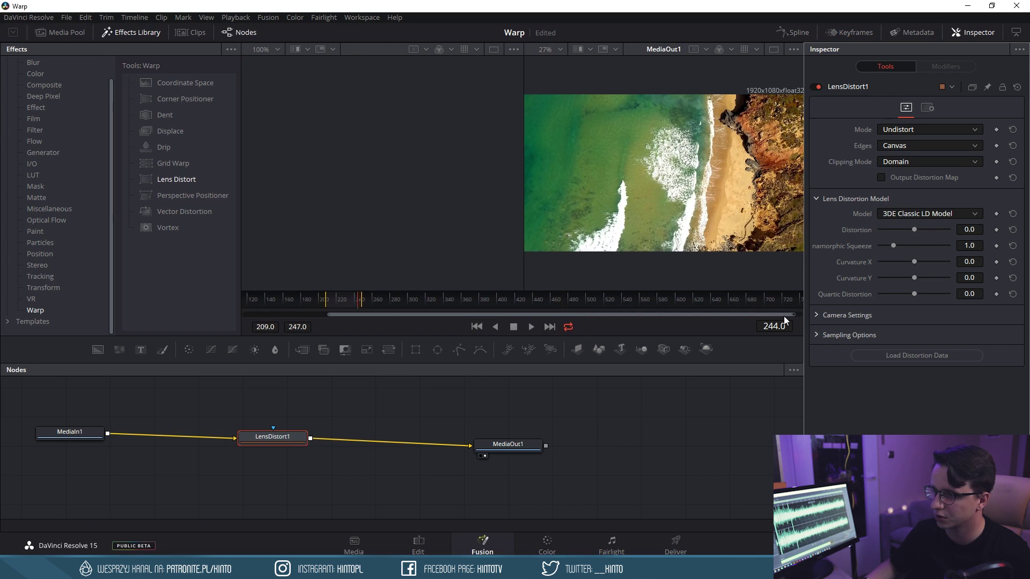
left_click_drag(328, 316, 361, 315)
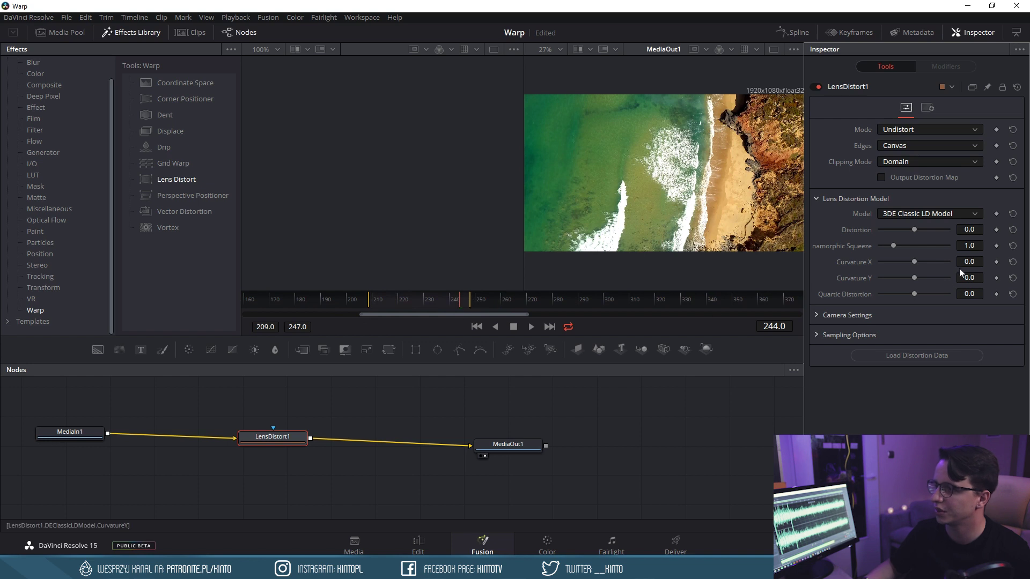
Keyframe Distortion at frame 244, raise it to 0.262 at frame 248, then return to Edit
left_click(996, 230)
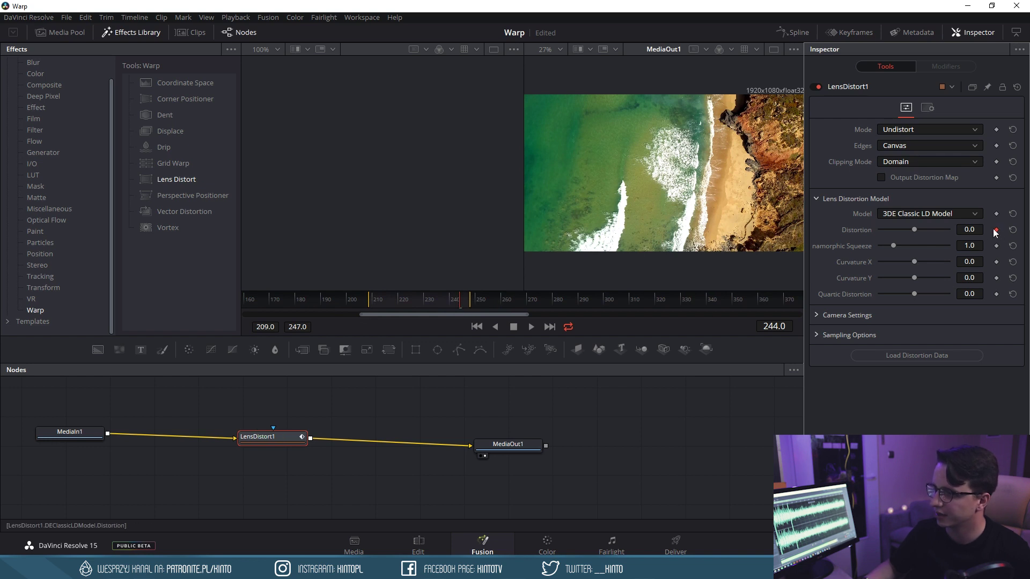
left_click_drag(459, 299, 470, 301)
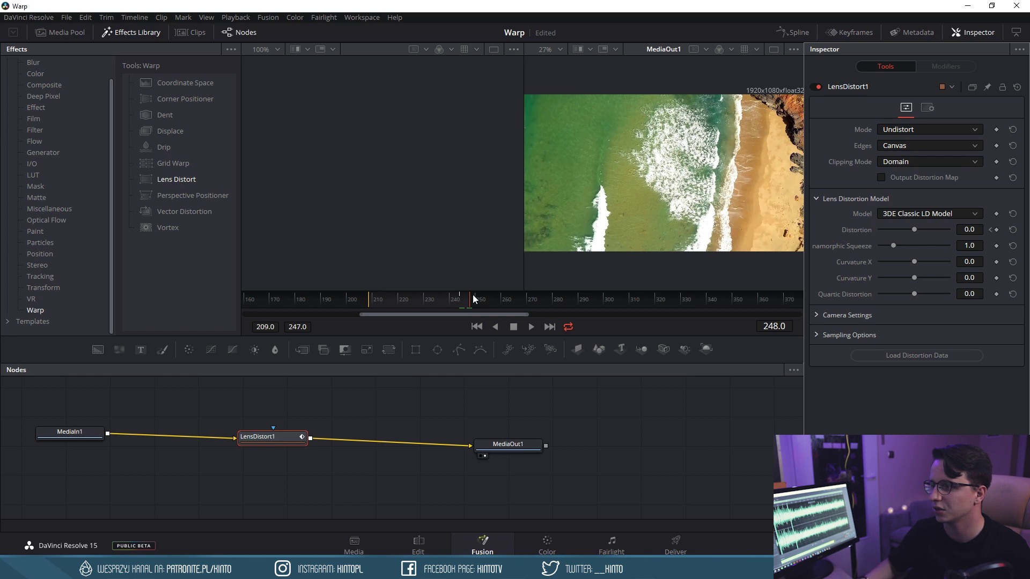
left_click_drag(919, 229, 935, 233)
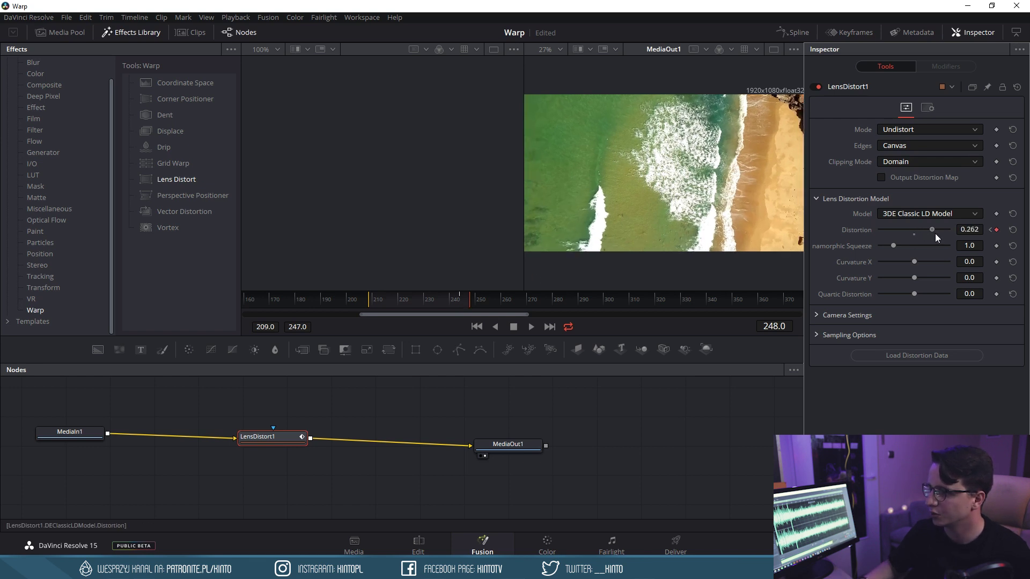
left_click(971, 229)
key("Return")
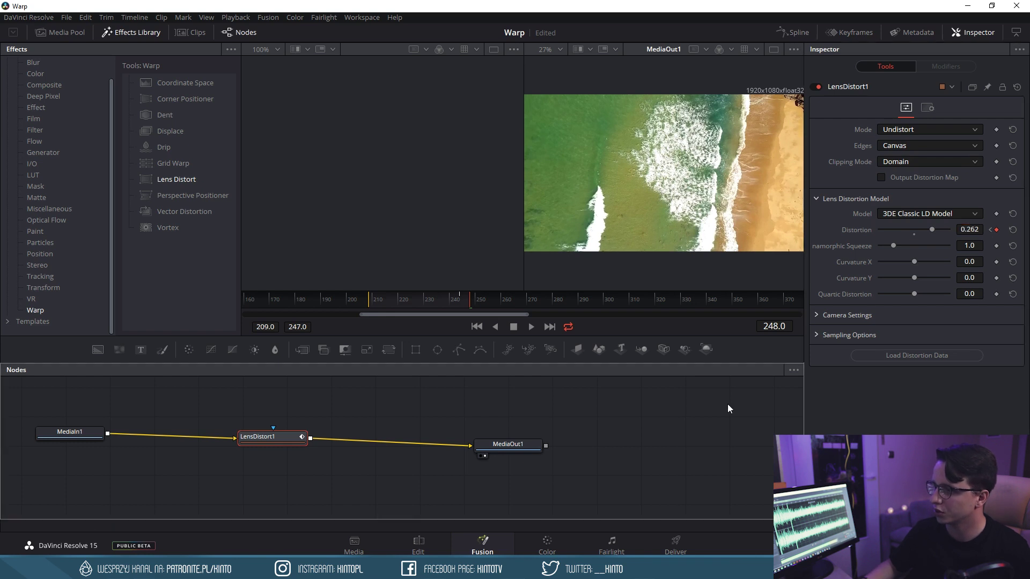
left_click(979, 227)
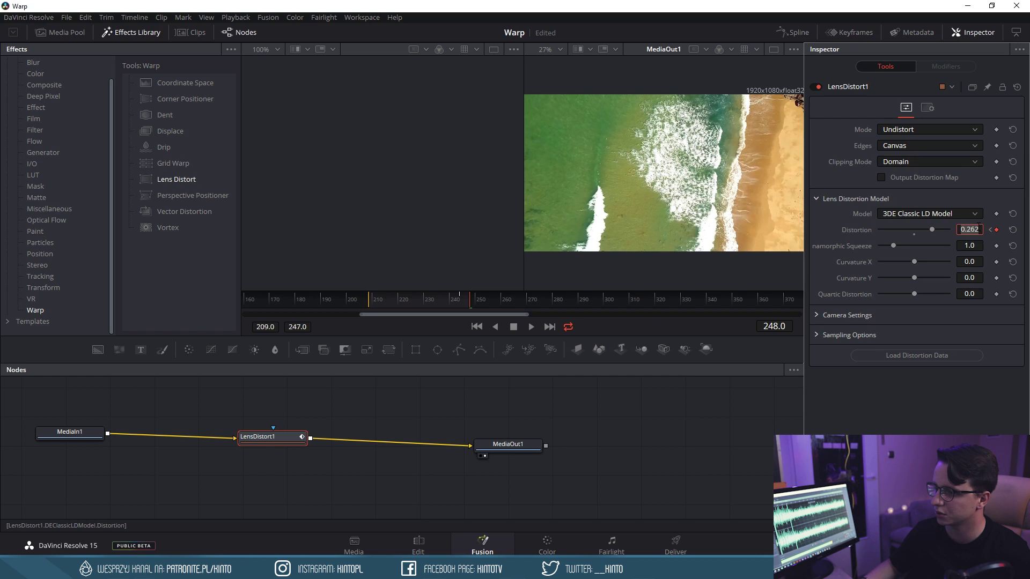
key("Return")
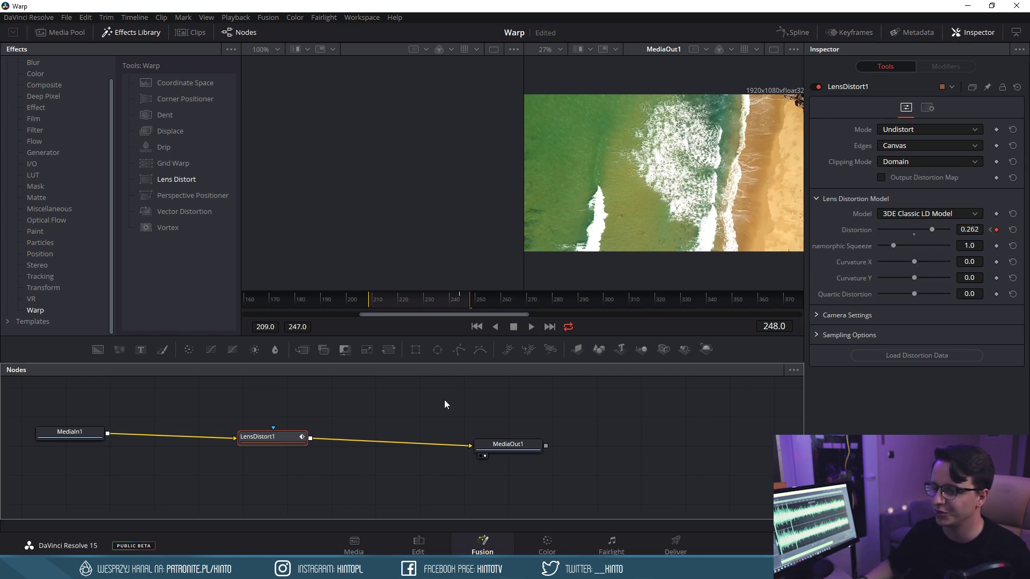
left_click(418, 544)
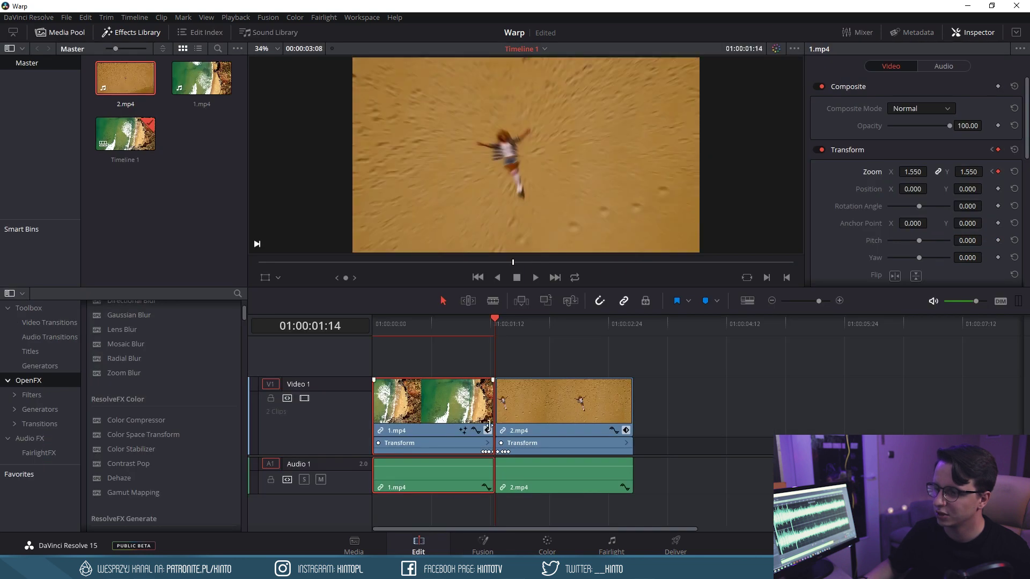
Preview the cut between the clips and check the beach clip's lens distortion in Fusion
left_click_drag(492, 318, 486, 325)
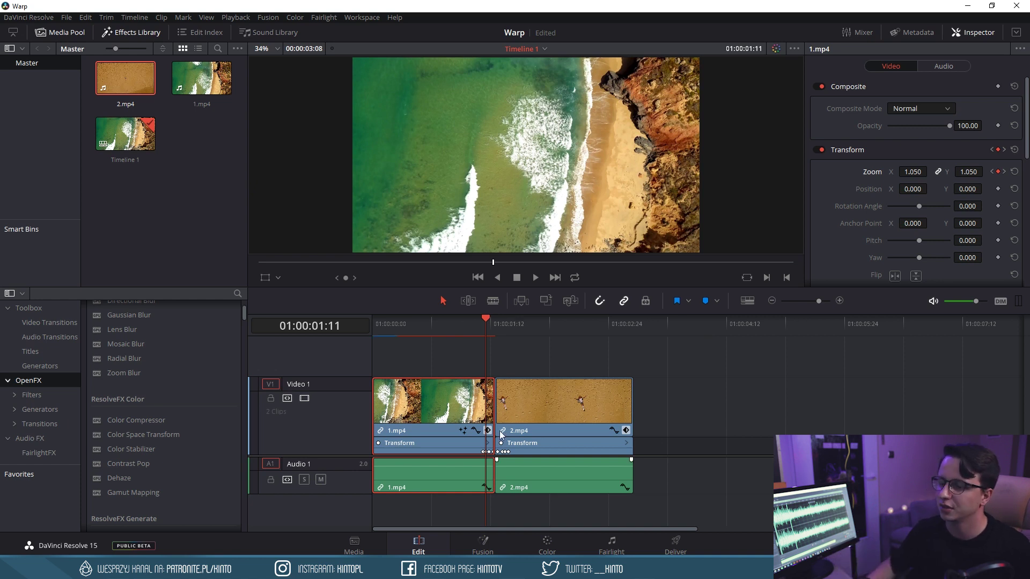
left_click(494, 546)
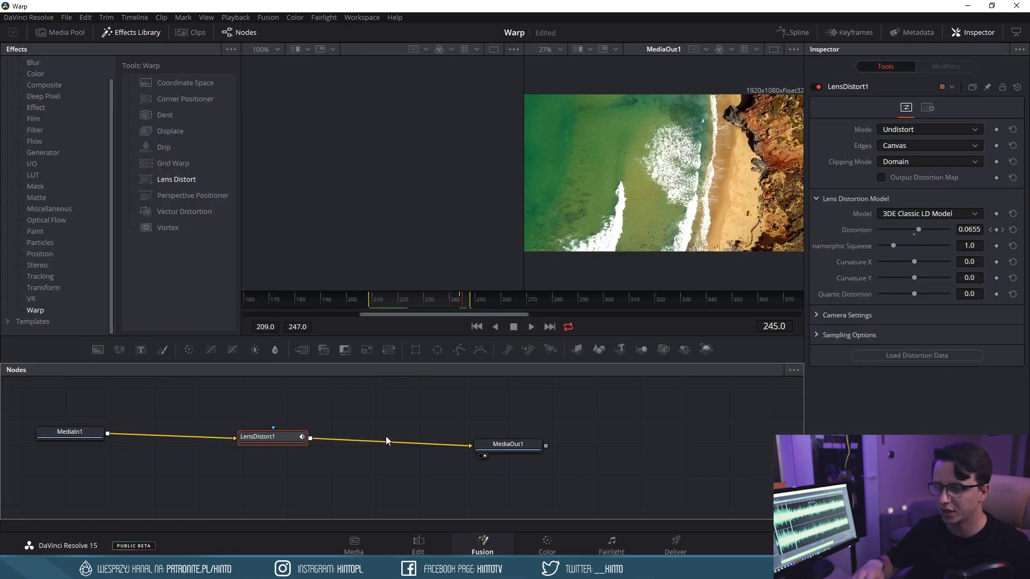
left_click(418, 545)
Select the sand clip 2.mp4, park the playhead on it, and open it in Fusion
left_click(523, 398)
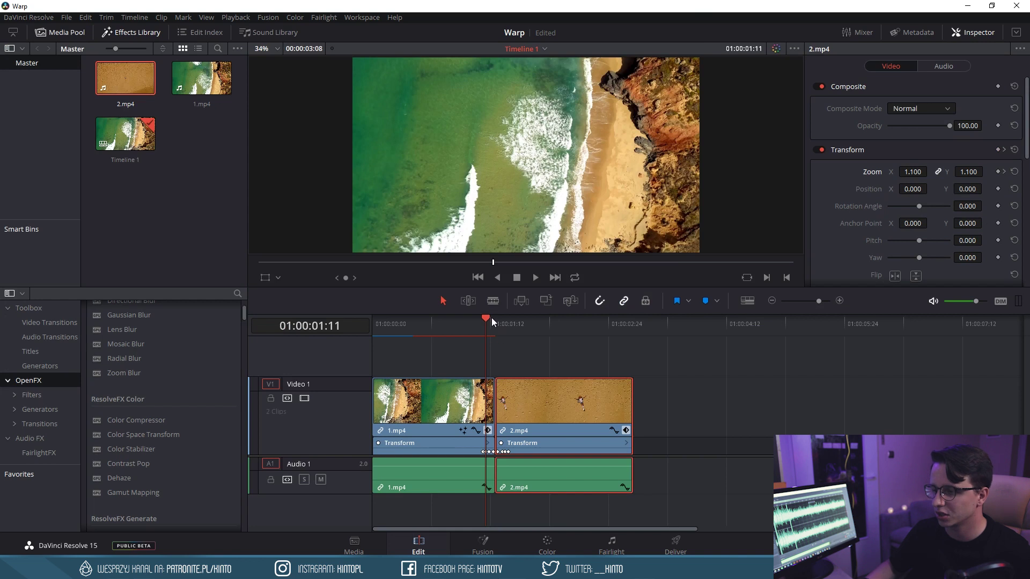
left_click_drag(491, 319, 508, 326)
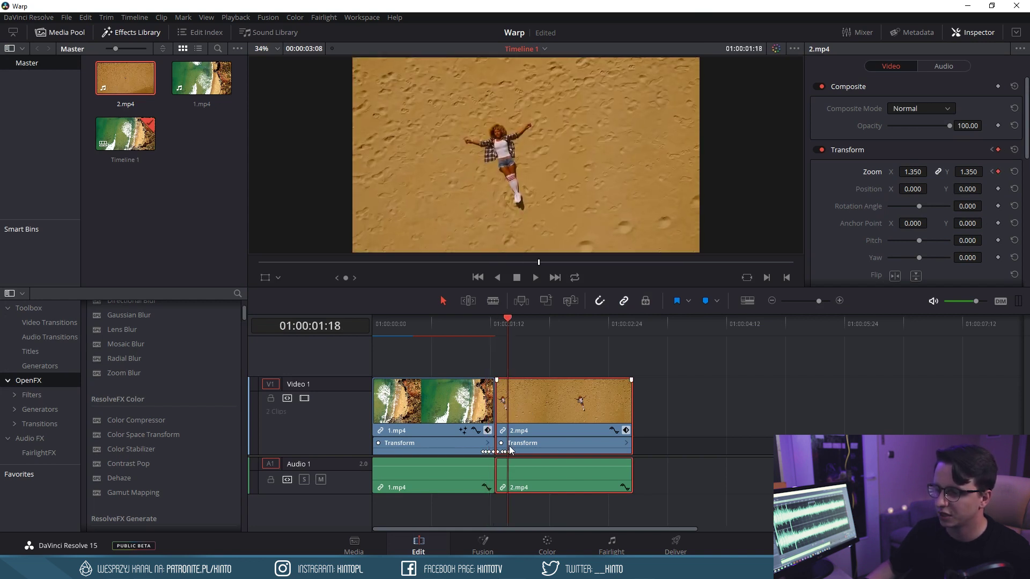
left_click(497, 544)
Insert a Warp > Lens Distort node between MediaIn1 and MediaOut1 and expand Lens Distortion Model
left_click(17, 62)
scroll(43, 279, "down", 2)
left_click(50, 310)
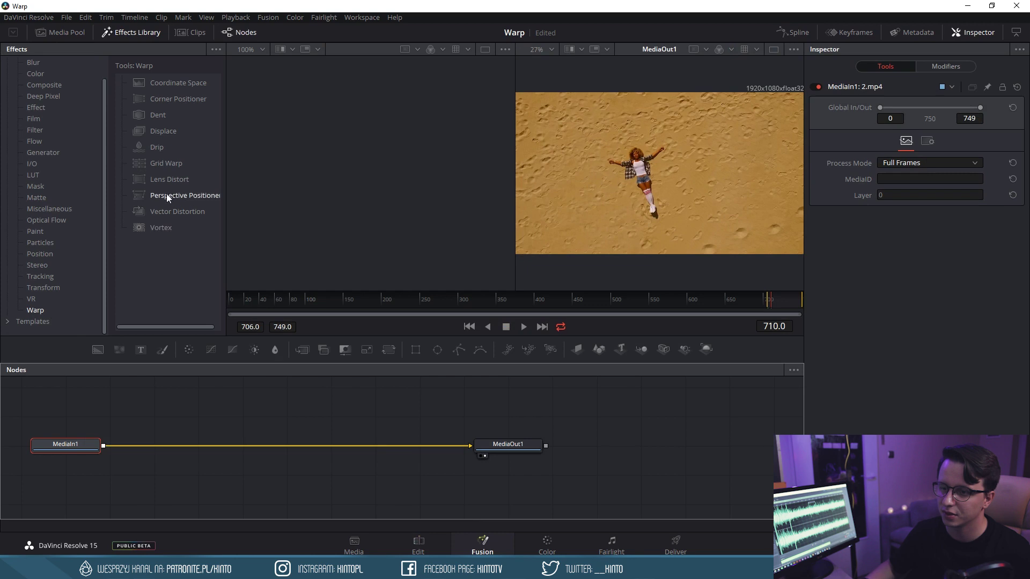
left_click_drag(259, 420, 274, 448)
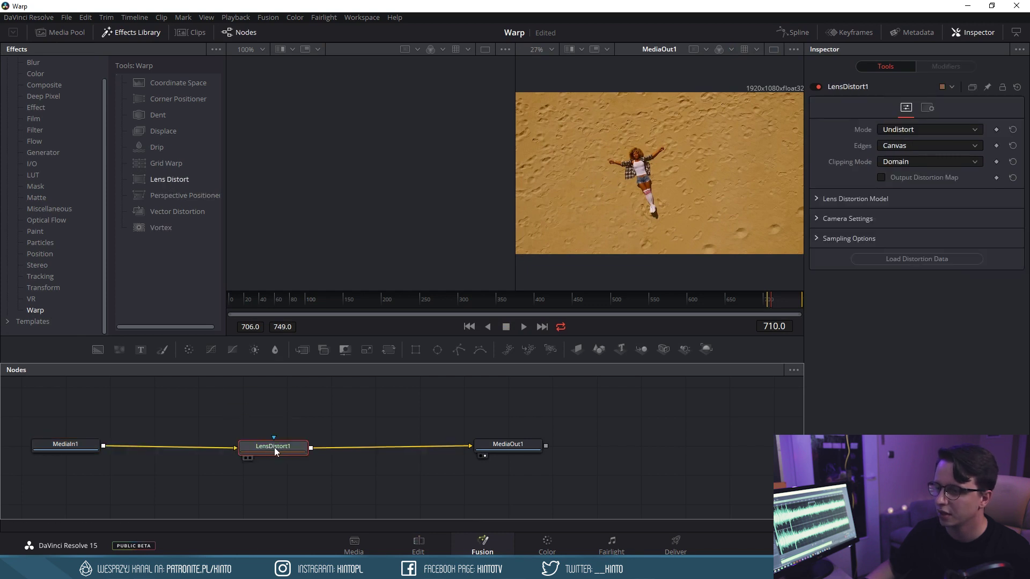
left_click(819, 199)
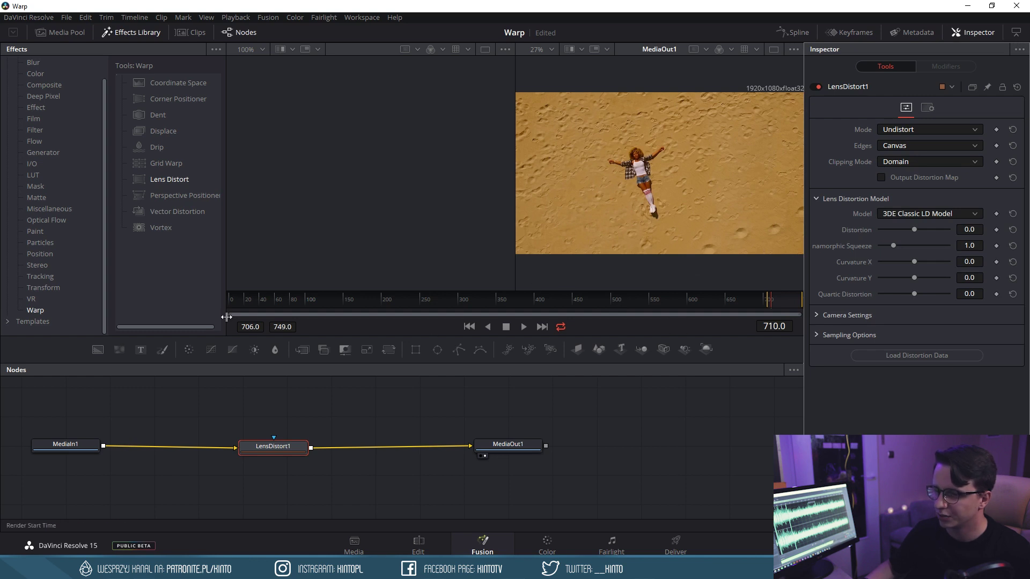
left_click_drag(230, 315, 658, 315)
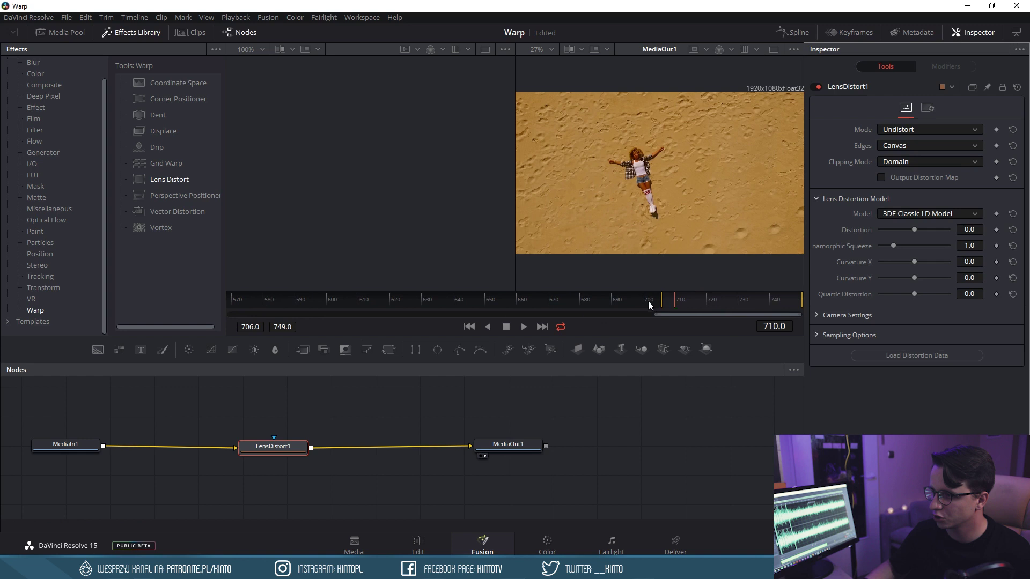
left_click_drag(802, 314, 780, 314)
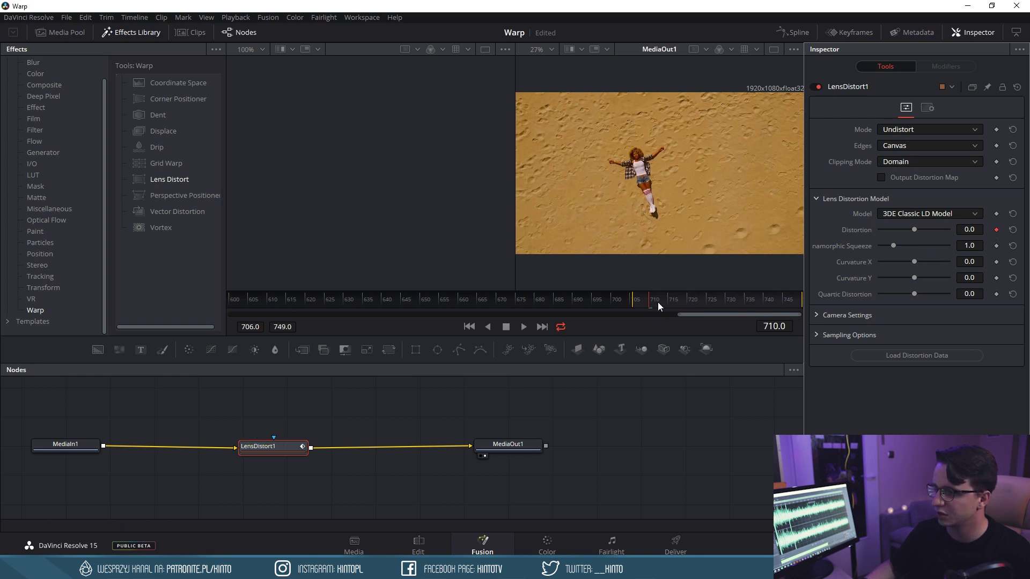
Keyframe Distortion at 0.262 on frame 706, check the next frame, then return to Edit
left_click_drag(649, 300, 635, 302)
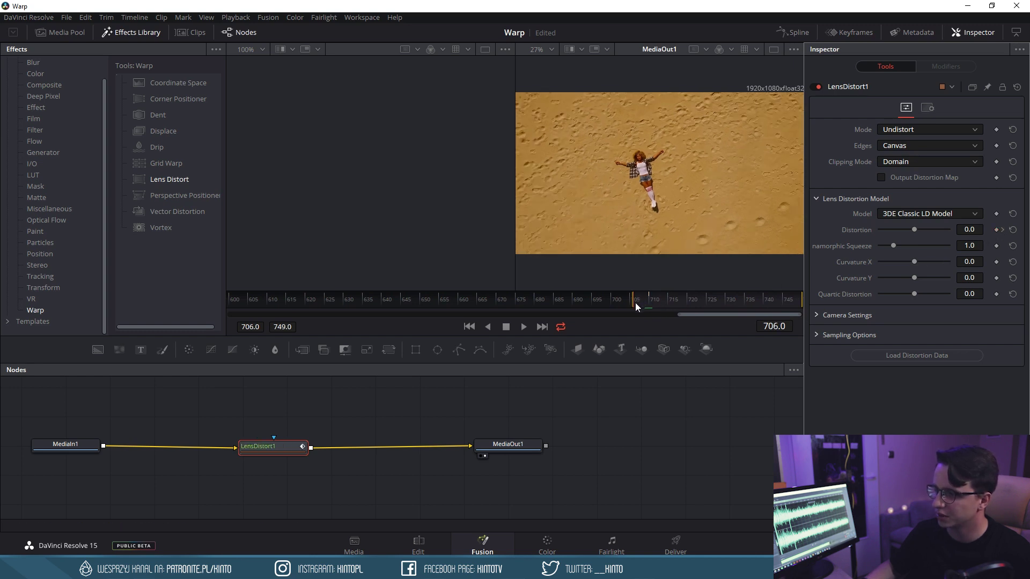
left_click(972, 229)
type("0.262")
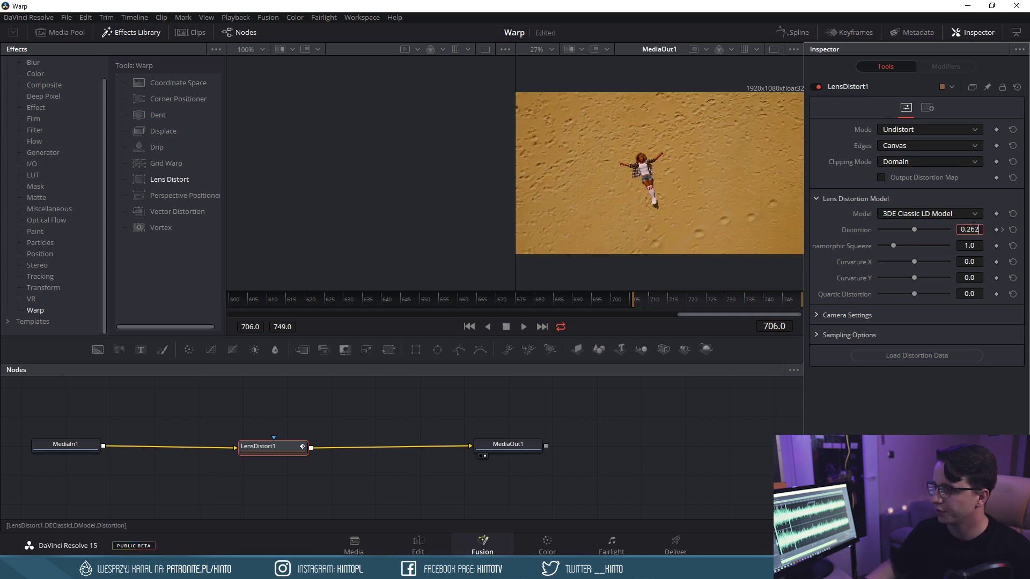
key("Tab")
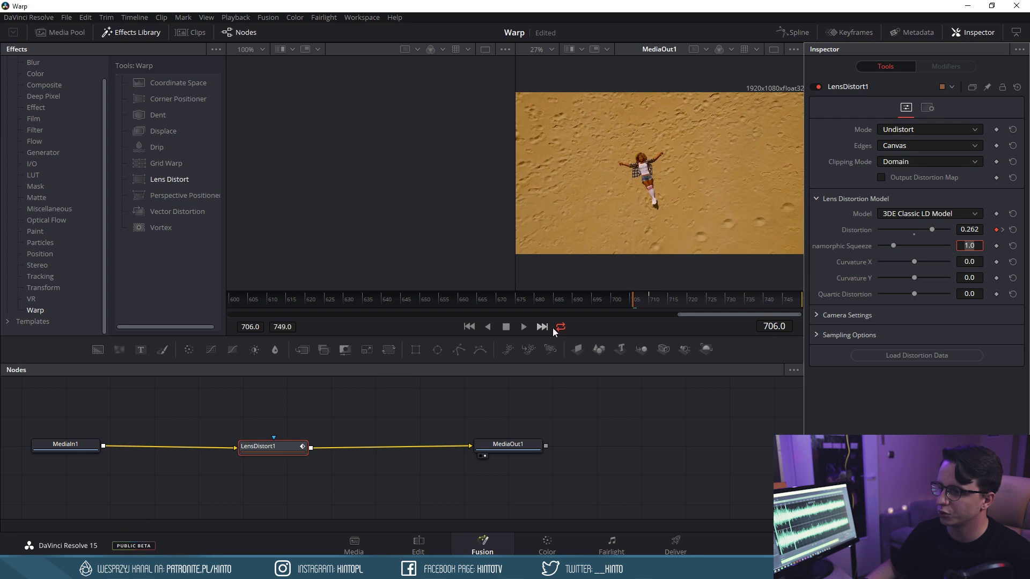
left_click_drag(633, 304, 654, 307)
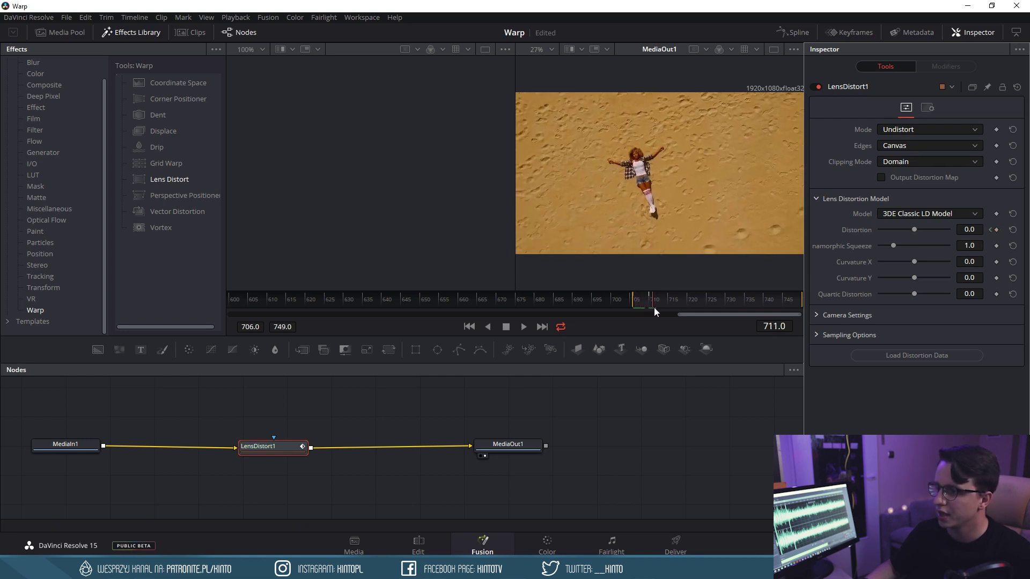
left_click(418, 543)
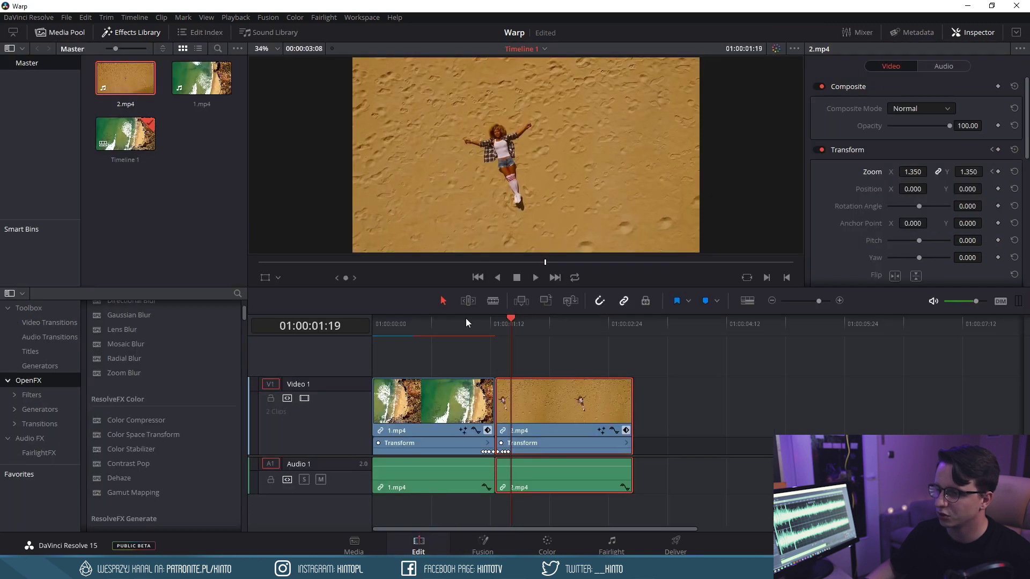
left_click(459, 323)
key("space")
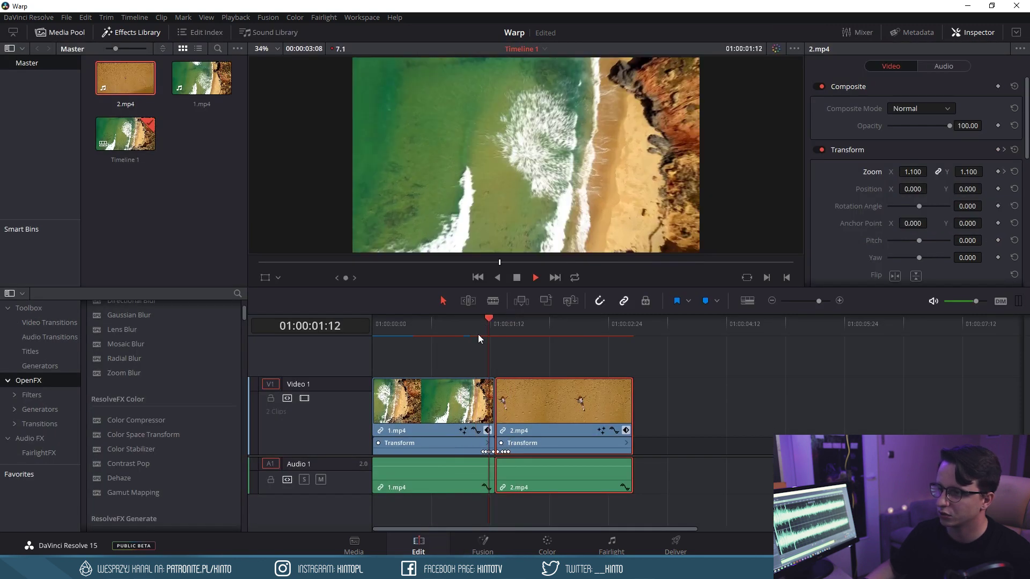
left_click(469, 326)
key("space")
left_click(467, 323)
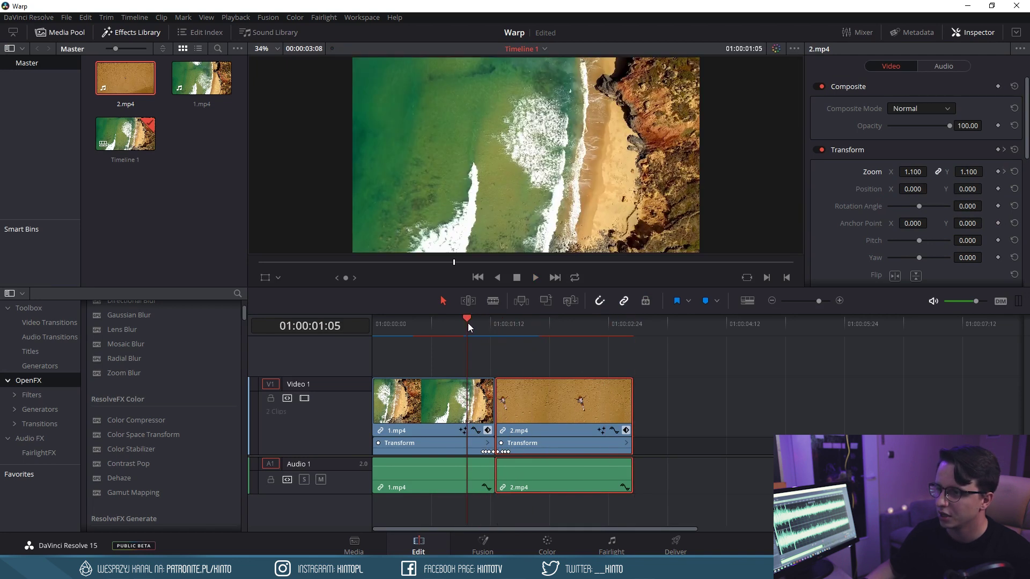
key("space")
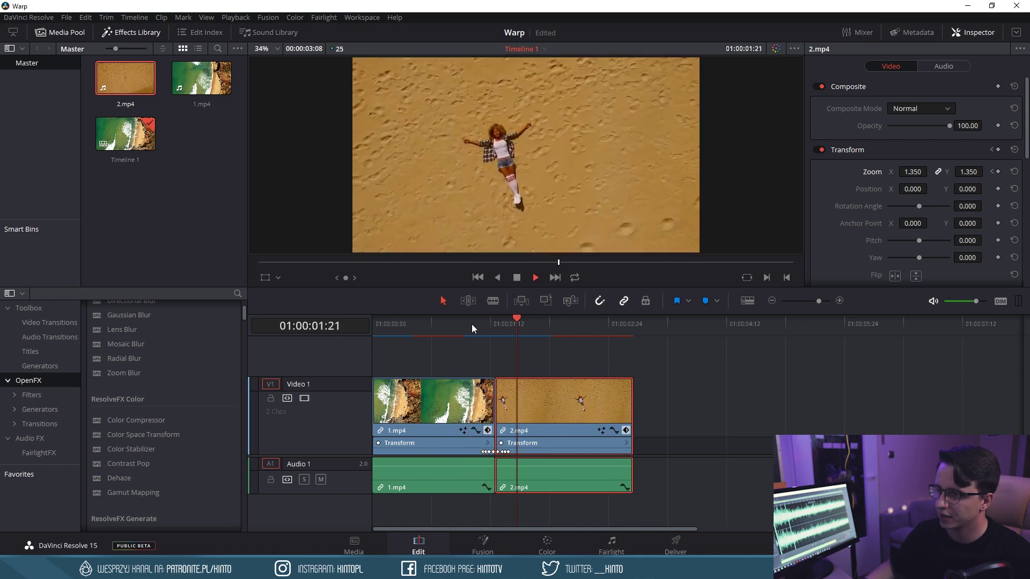
left_click_drag(507, 328, 473, 333)
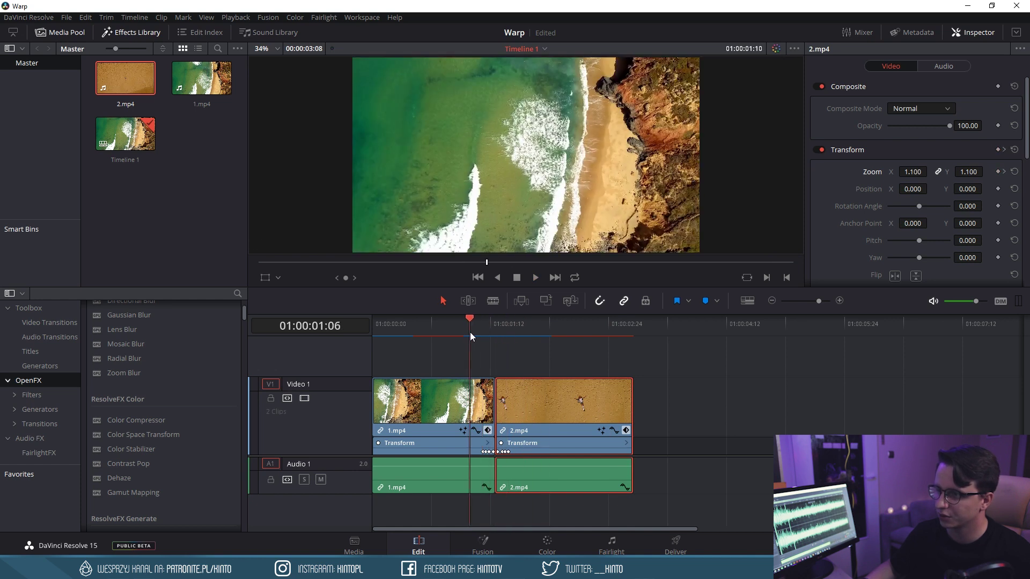
key("space")
left_click_drag(466, 333, 473, 325)
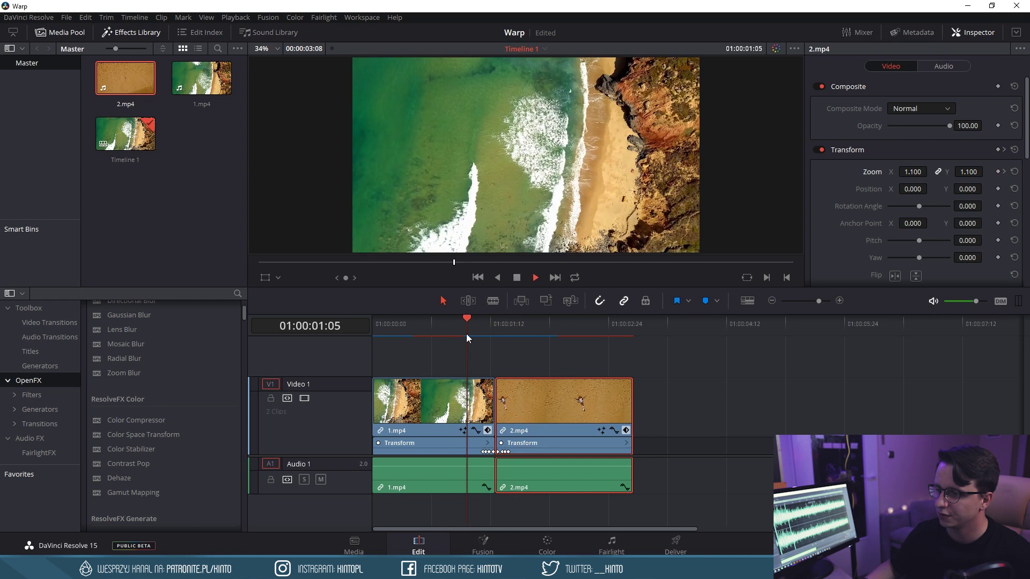
key("space")
left_click(481, 326)
key("space")
left_click(507, 327)
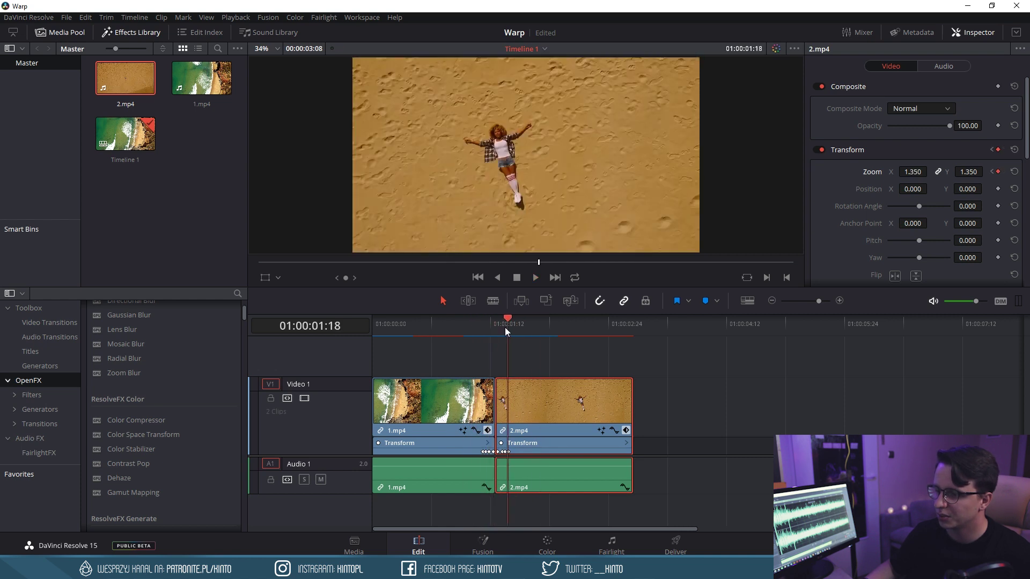
left_click(505, 328)
key("space")
left_click(508, 330)
left_click(477, 326)
key("space")
left_click(476, 326)
key("space")
left_click(475, 321)
key("space")
left_click(475, 321)
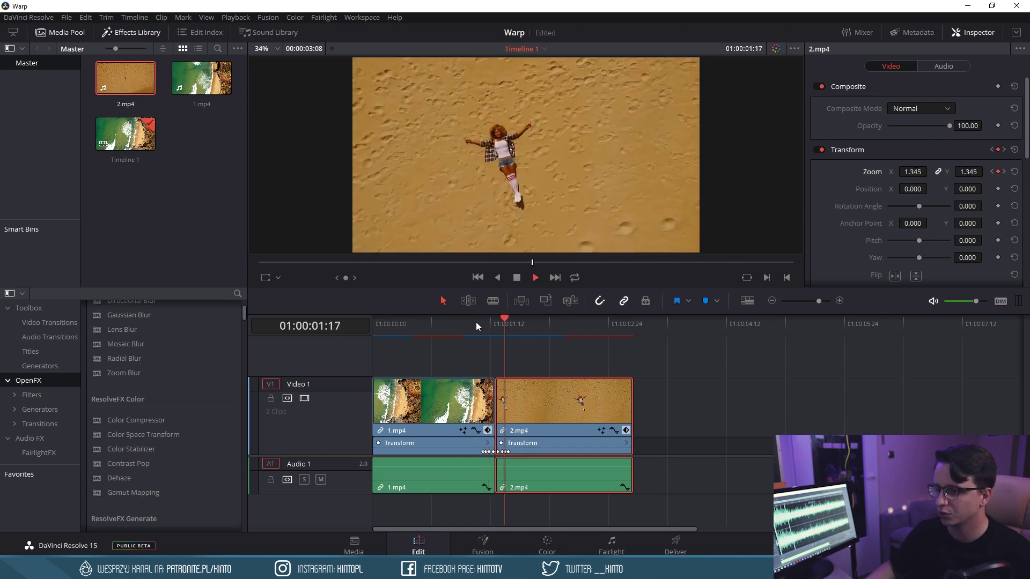
key("ctrl+f")
key("ctrl+f")
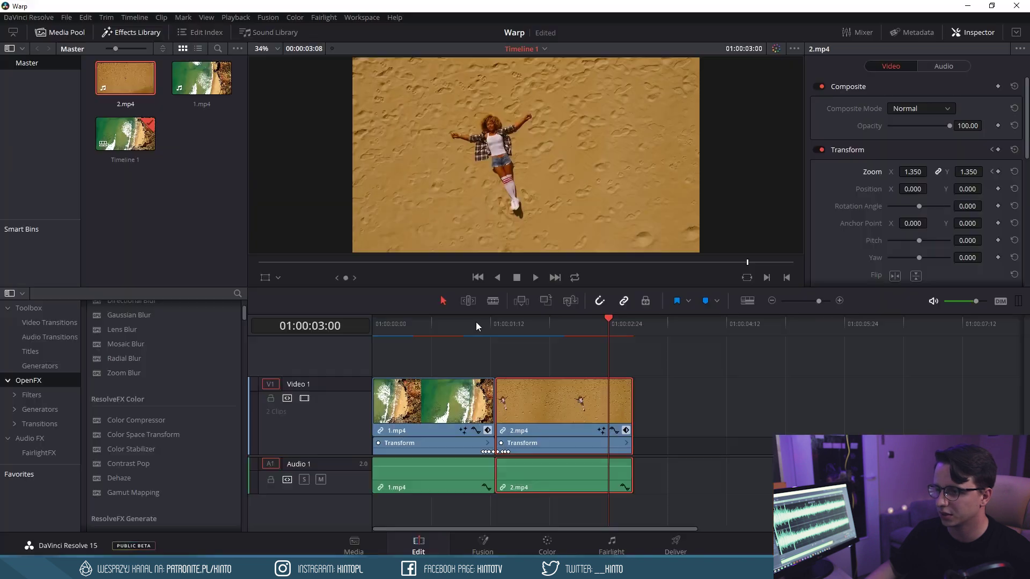
left_click_drag(474, 323, 467, 323)
key("ctrl+f")
key("space")
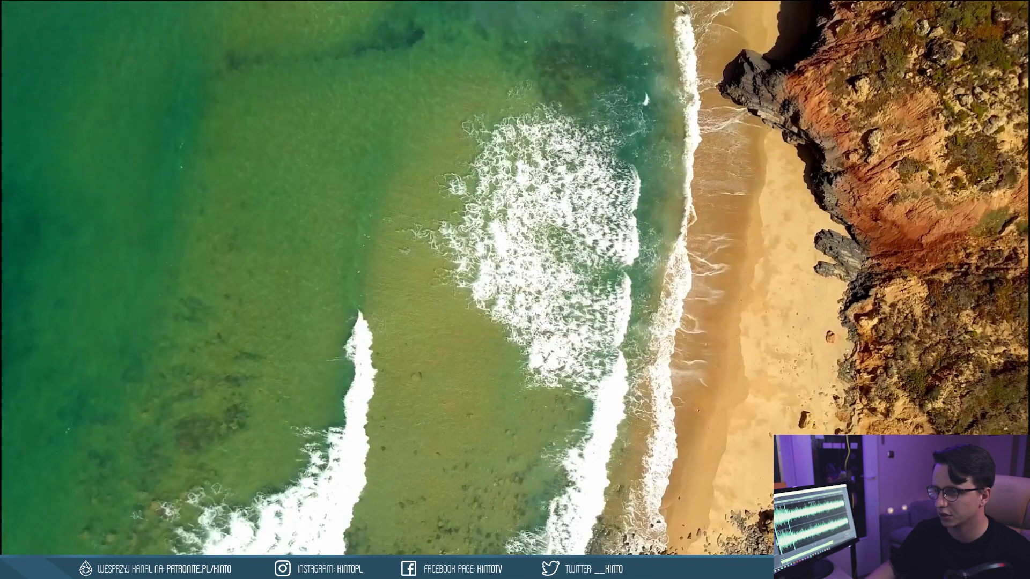
key("ctrl+f")
left_click(473, 324)
left_click(471, 324)
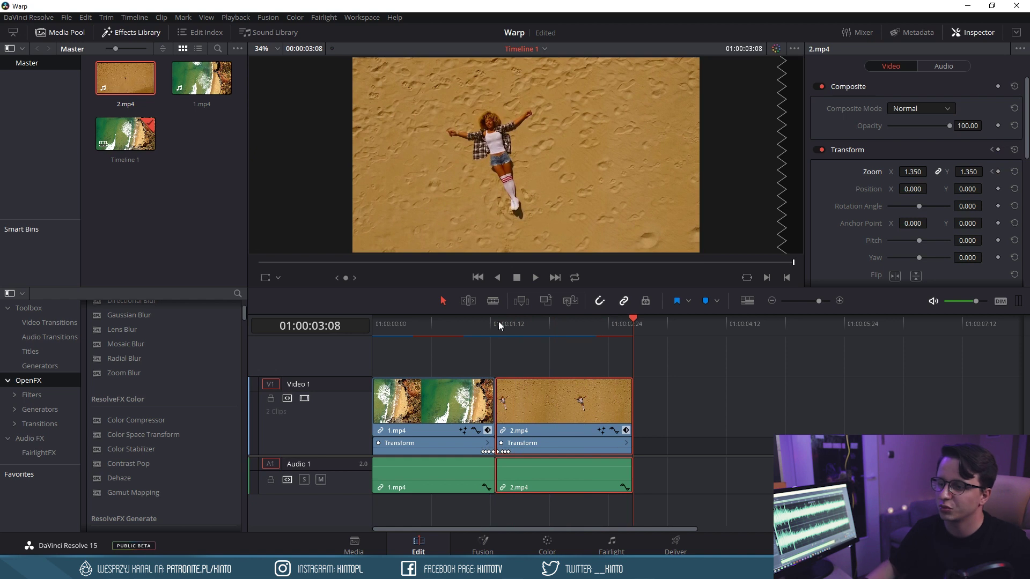
left_click(498, 322)
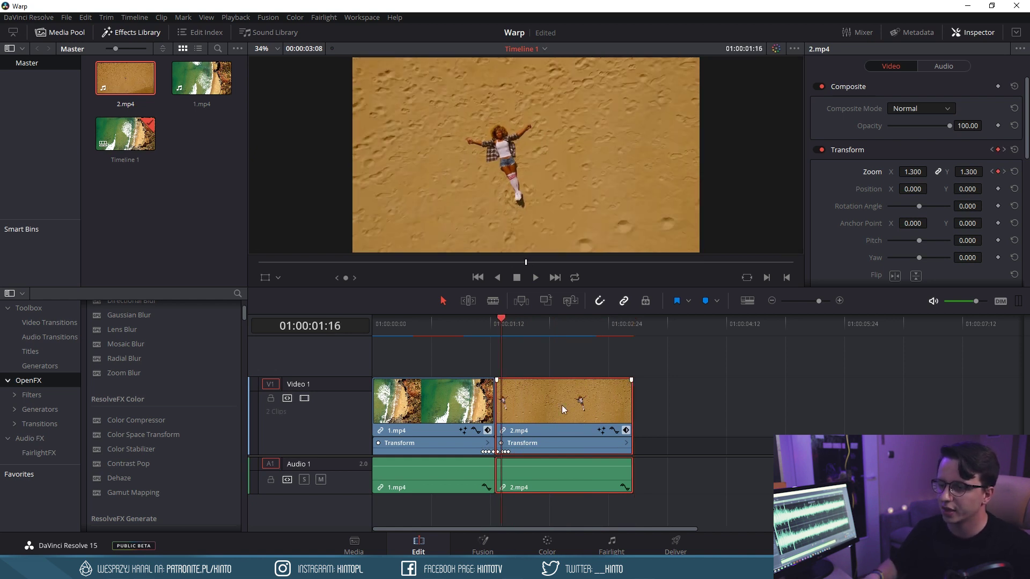